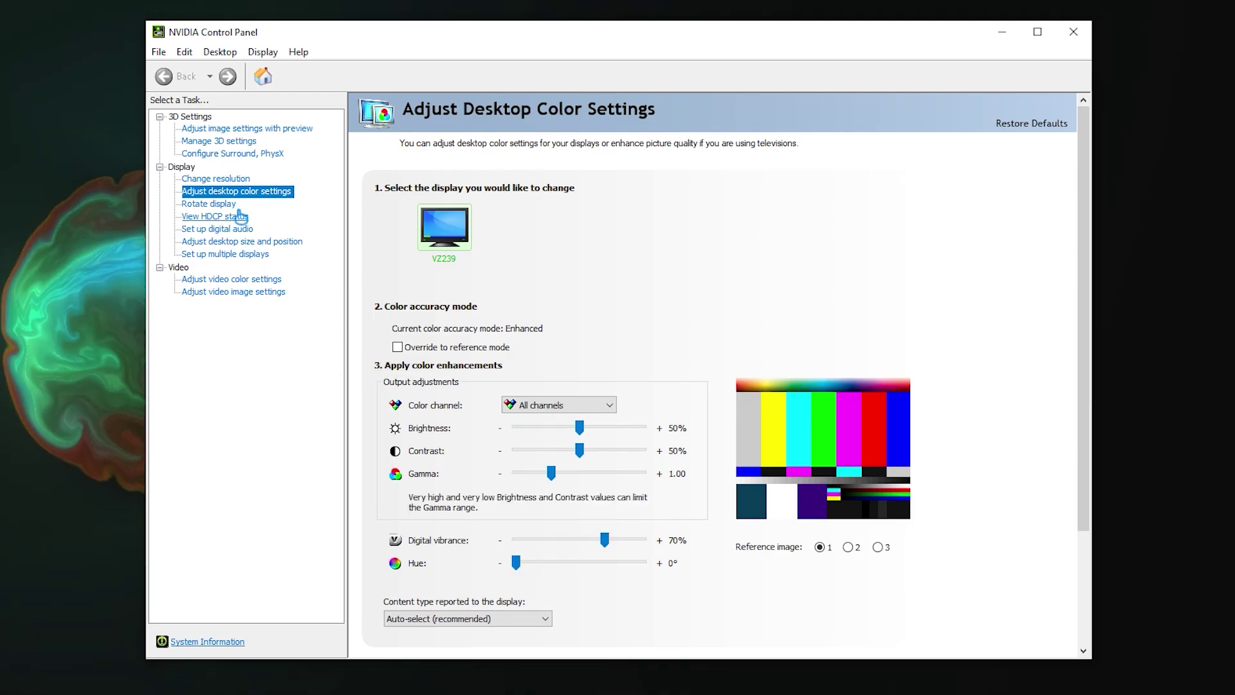
Go to Manage 3D Settings, view the global settings list, then switch to Program Settings
{"action": "left_click", "coordinate": [239, 129]}
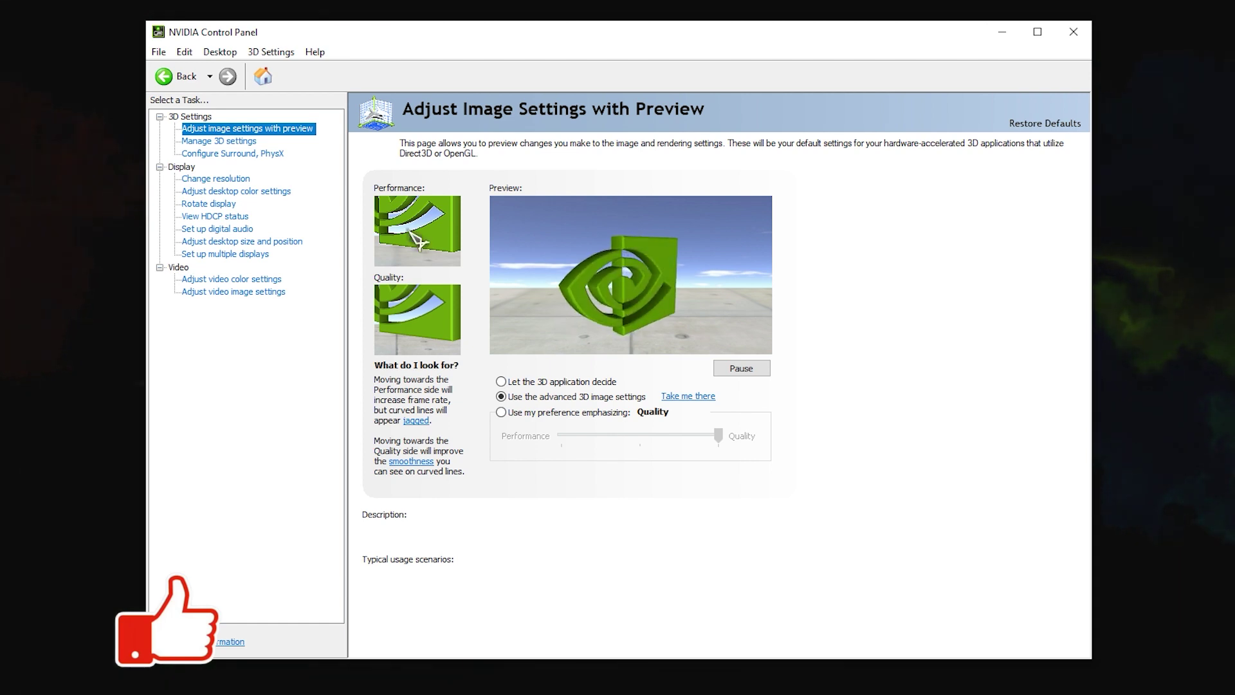
{"action": "left_click", "coordinate": [247, 142]}
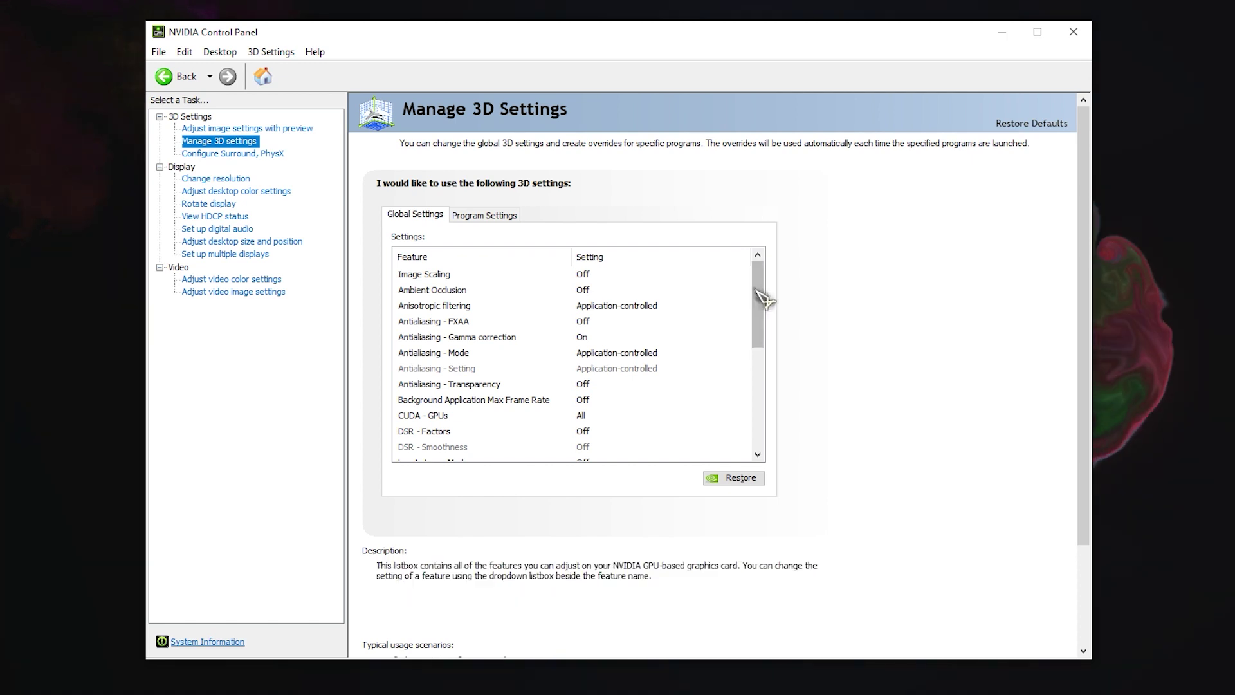
{"action": "mouse_move", "coordinate": [758, 276]}
{"action": "left_mouse_down"}
{"action": "mouse_move", "coordinate": [756, 428]}
{"action": "mouse_move", "coordinate": [766, 270]}
{"action": "left_mouse_up"}
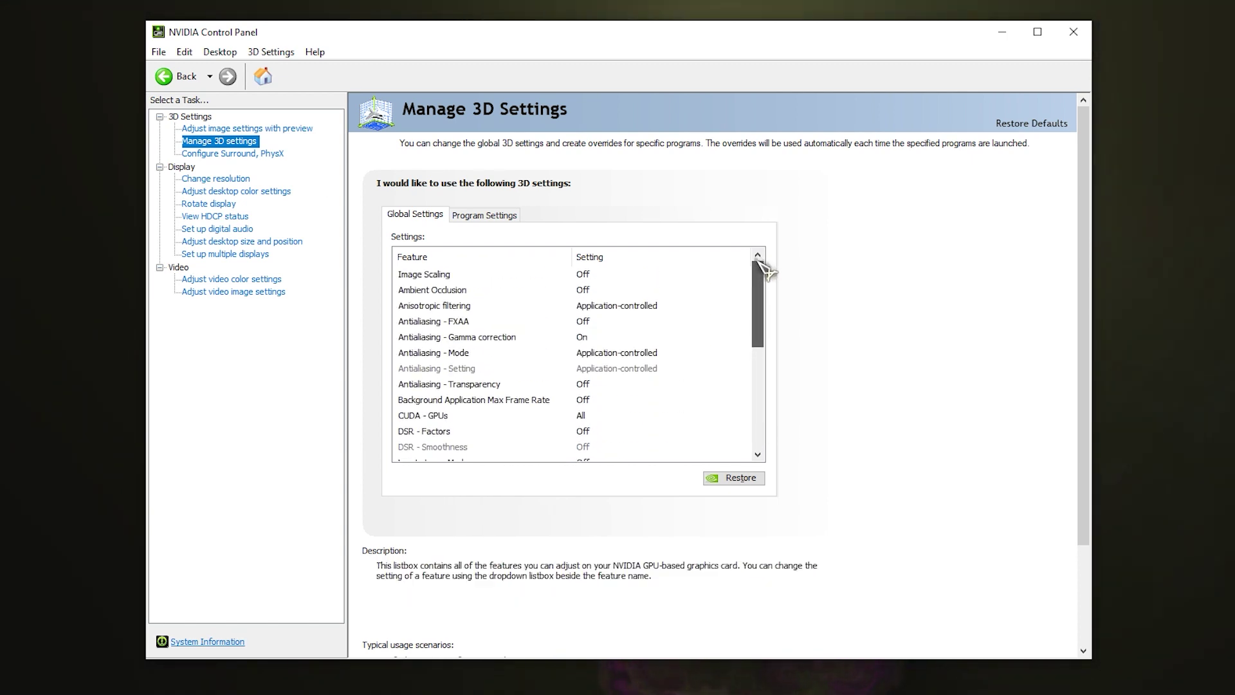
{"action": "left_click", "coordinate": [487, 214]}
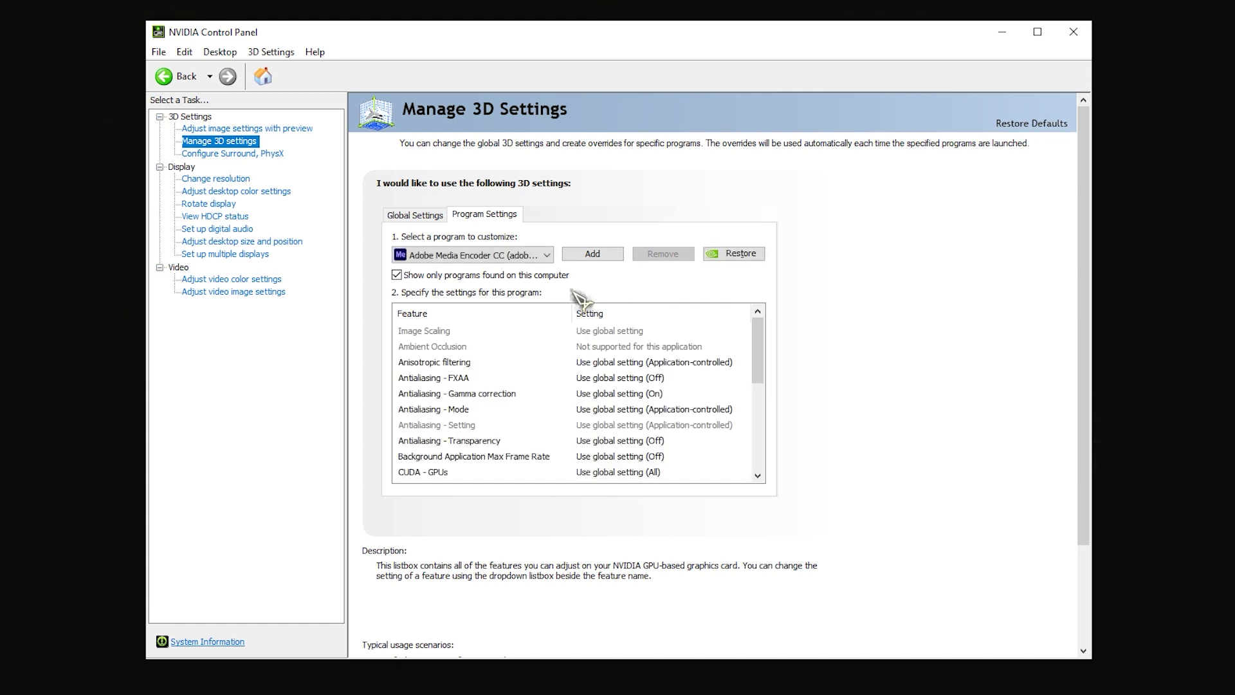
Scroll through the 'Select a program to customize' list and close it without choosing a program
{"action": "left_click", "coordinate": [547, 256]}
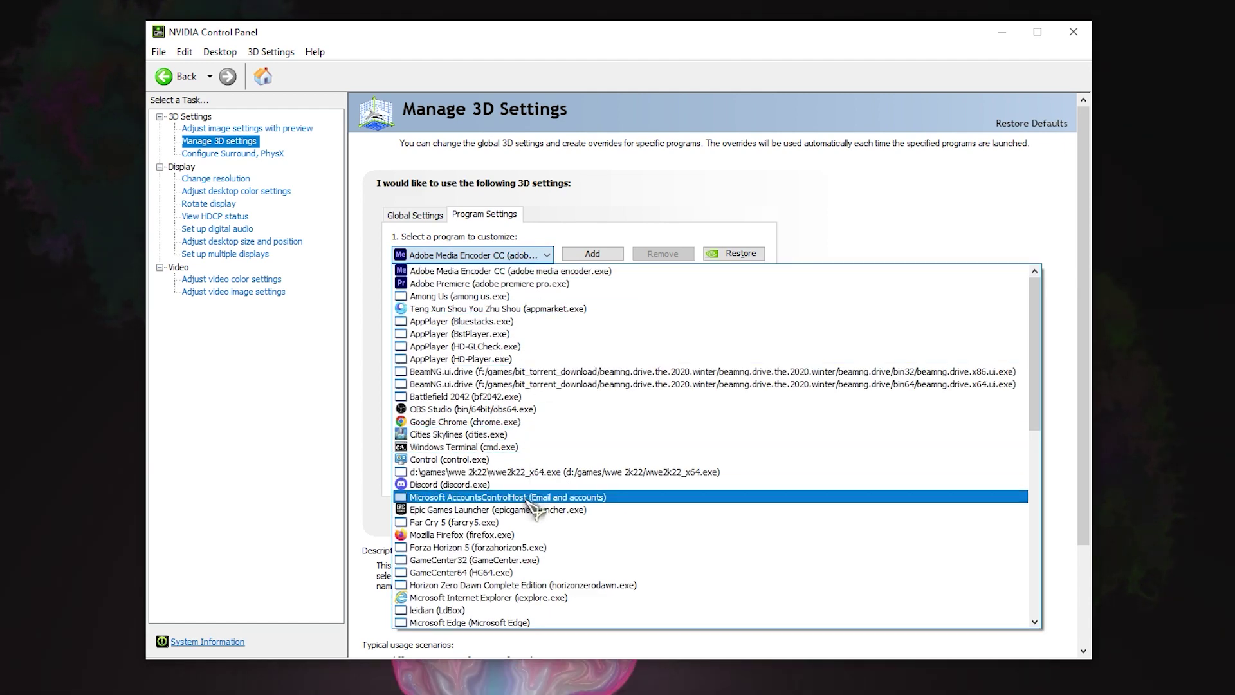
{"action": "scroll", "coordinate": [579, 553], "scroll_direction": "down", "scroll_amount": 3}
{"action": "scroll", "coordinate": [585, 579], "scroll_direction": "down", "scroll_amount": 5}
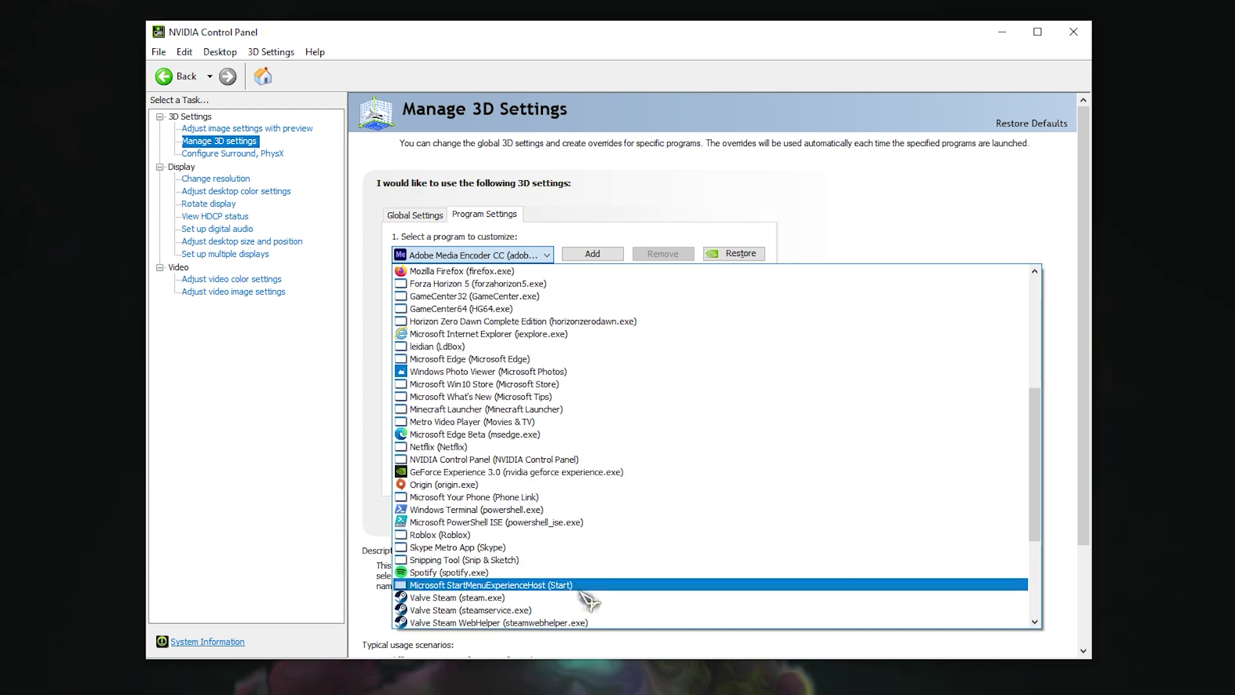
{"action": "scroll", "coordinate": [587, 619], "scroll_direction": "down", "scroll_amount": 5}
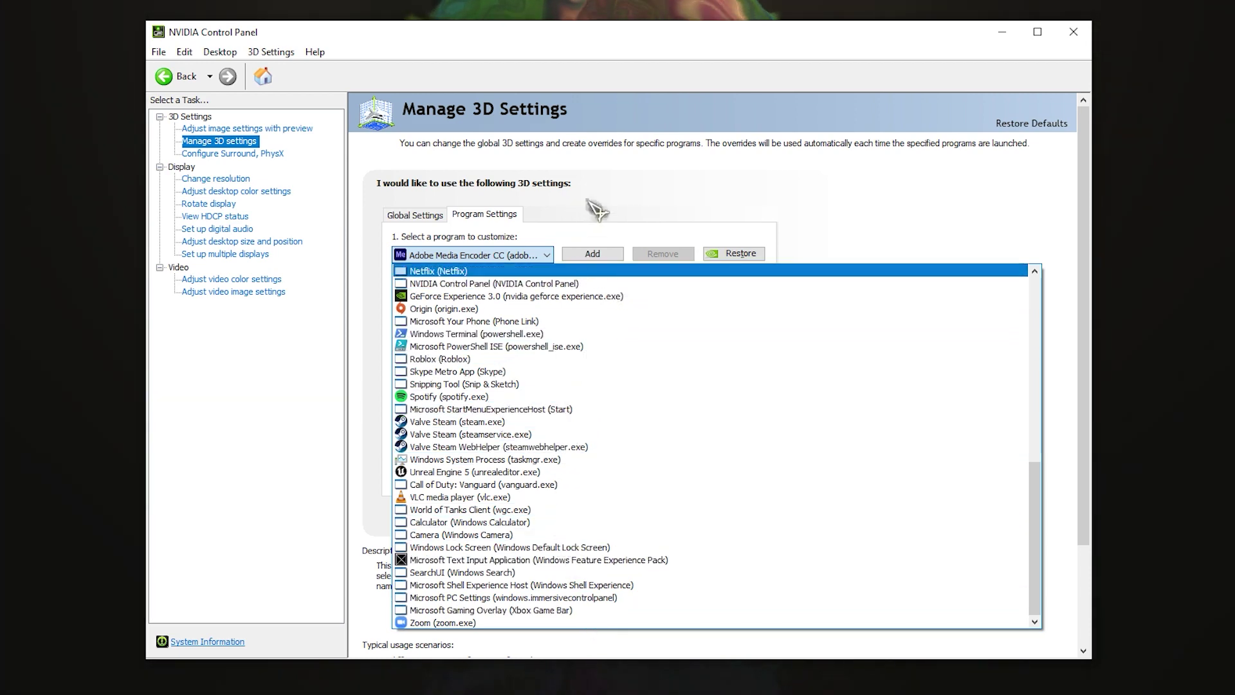
{"action": "key", "text": "Escape"}
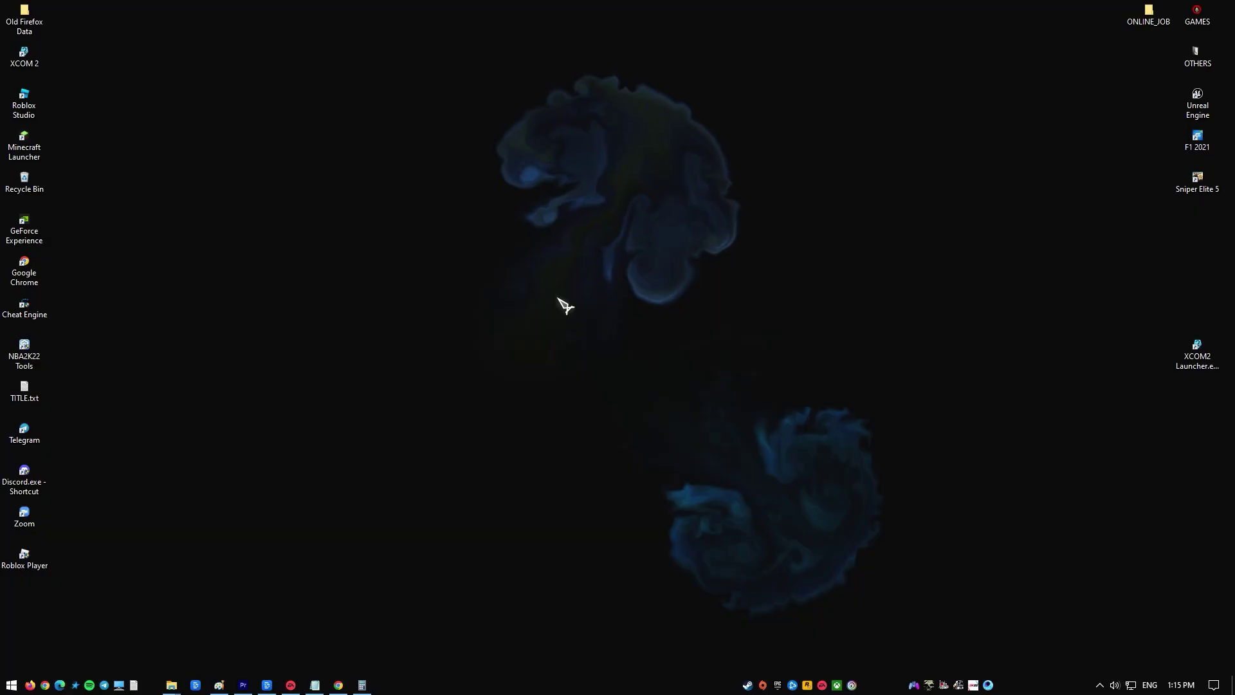
Run devmgmt.msc from the Run dialog, using the autocomplete suggestion
{"action": "key", "text": "super+r"}
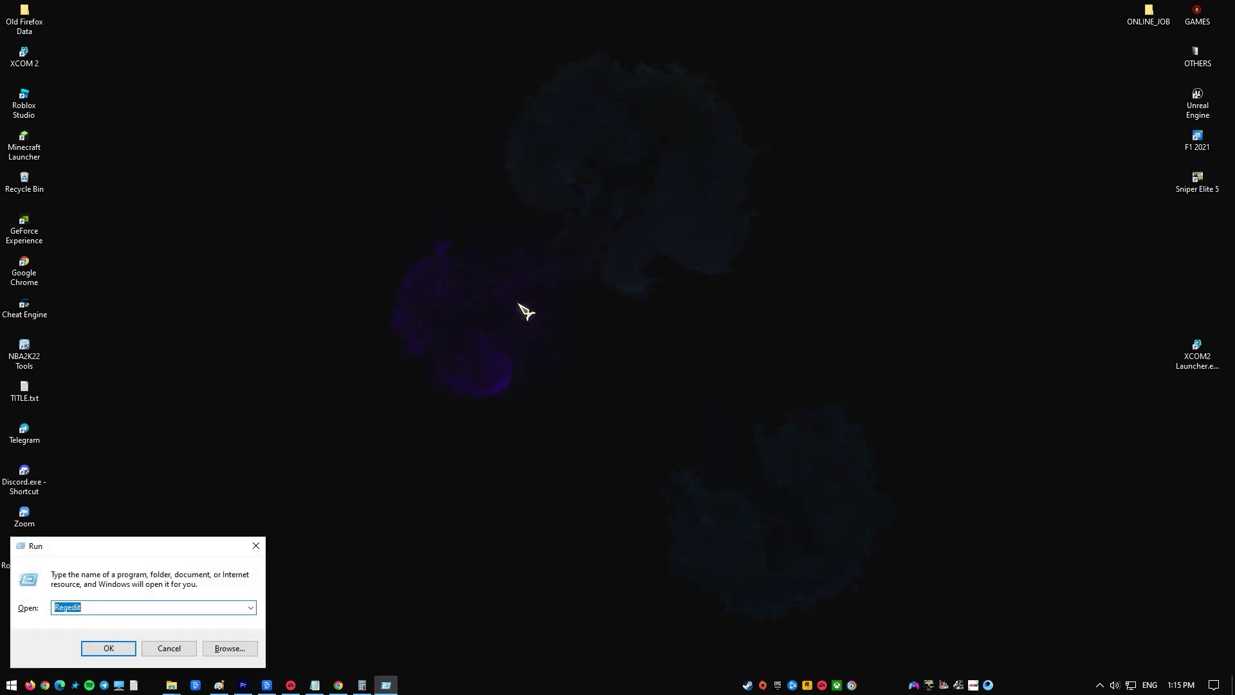
{"action": "type", "text": "dev"}
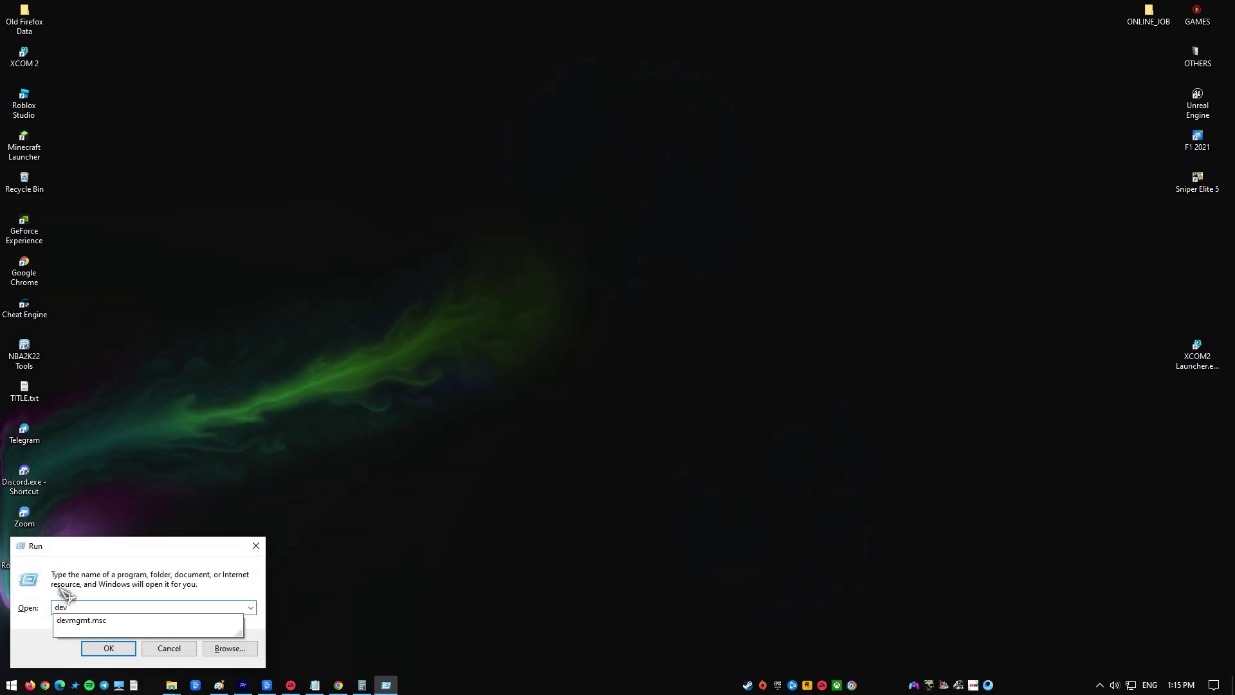
{"action": "left_click", "coordinate": [129, 621]}
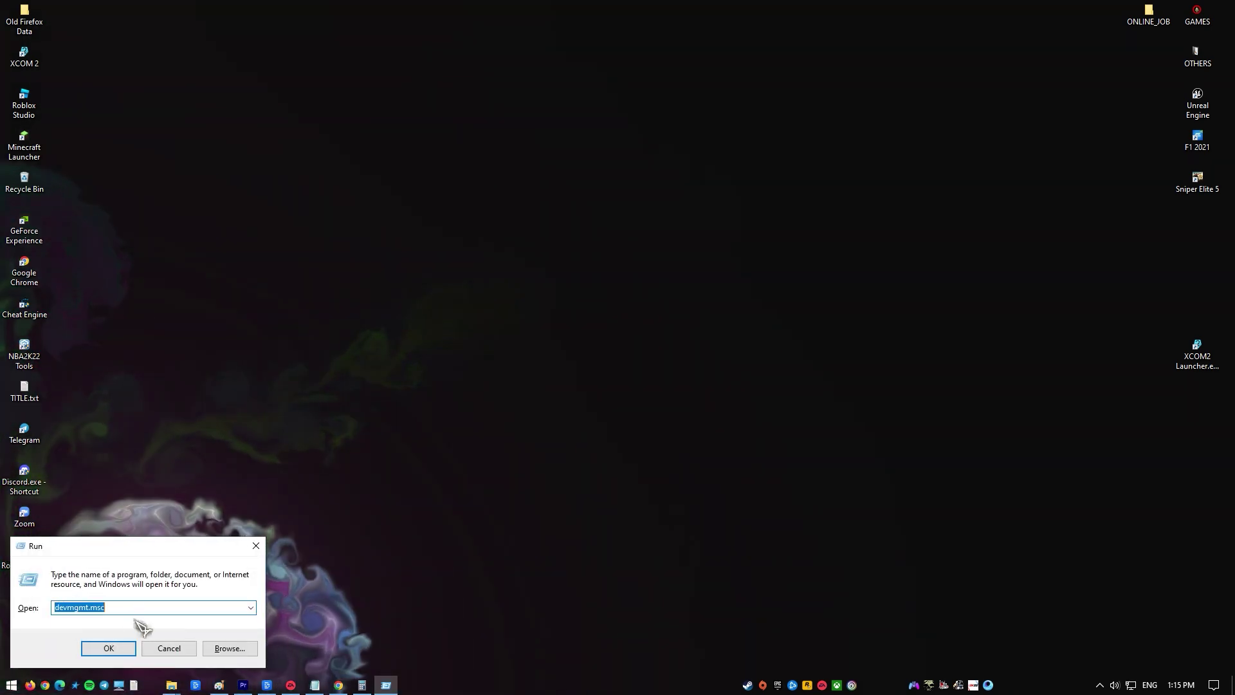
{"action": "left_click", "coordinate": [106, 649]}
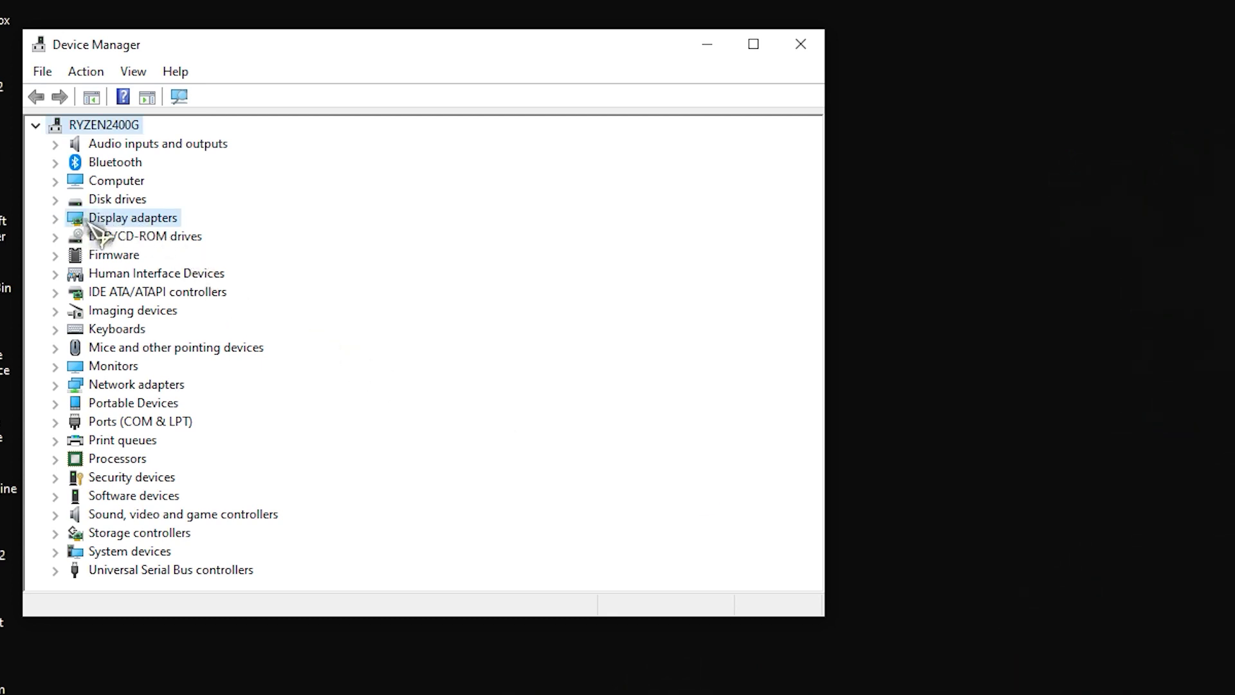
Choose Uninstall device for the NVIDIA GeForce GTX 1050 Ti under Display adapters
{"action": "left_click", "coordinate": [56, 218]}
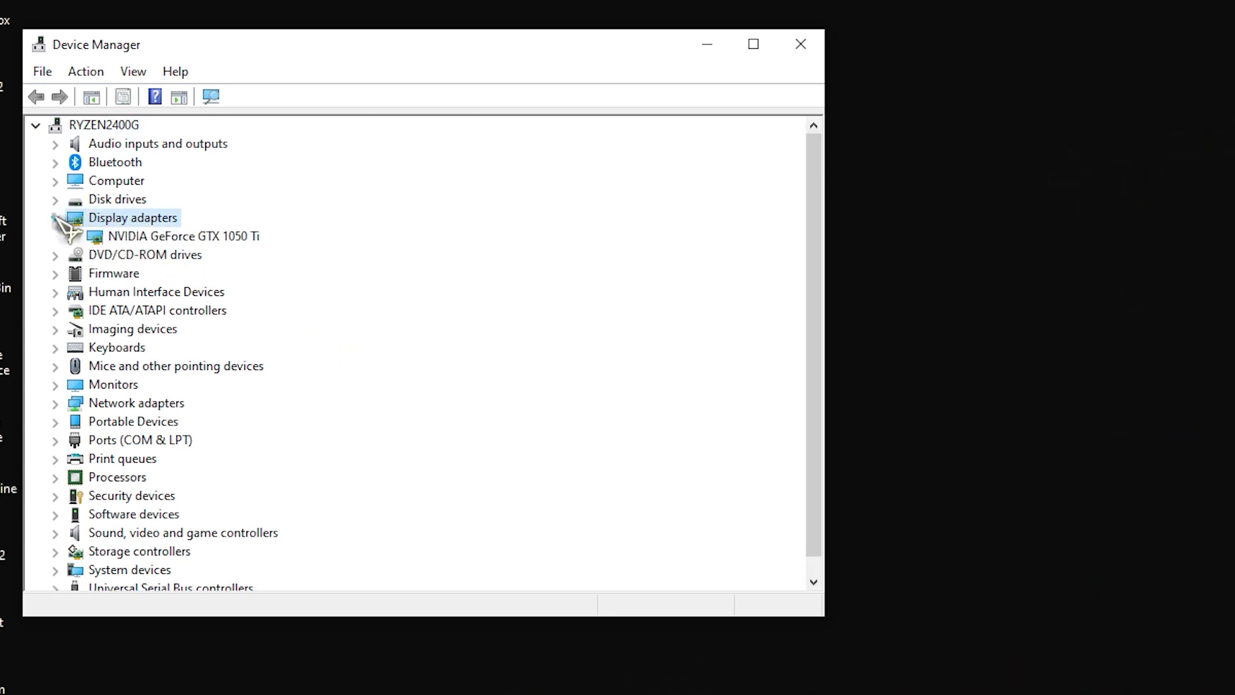
{"action": "right_click", "coordinate": [193, 243]}
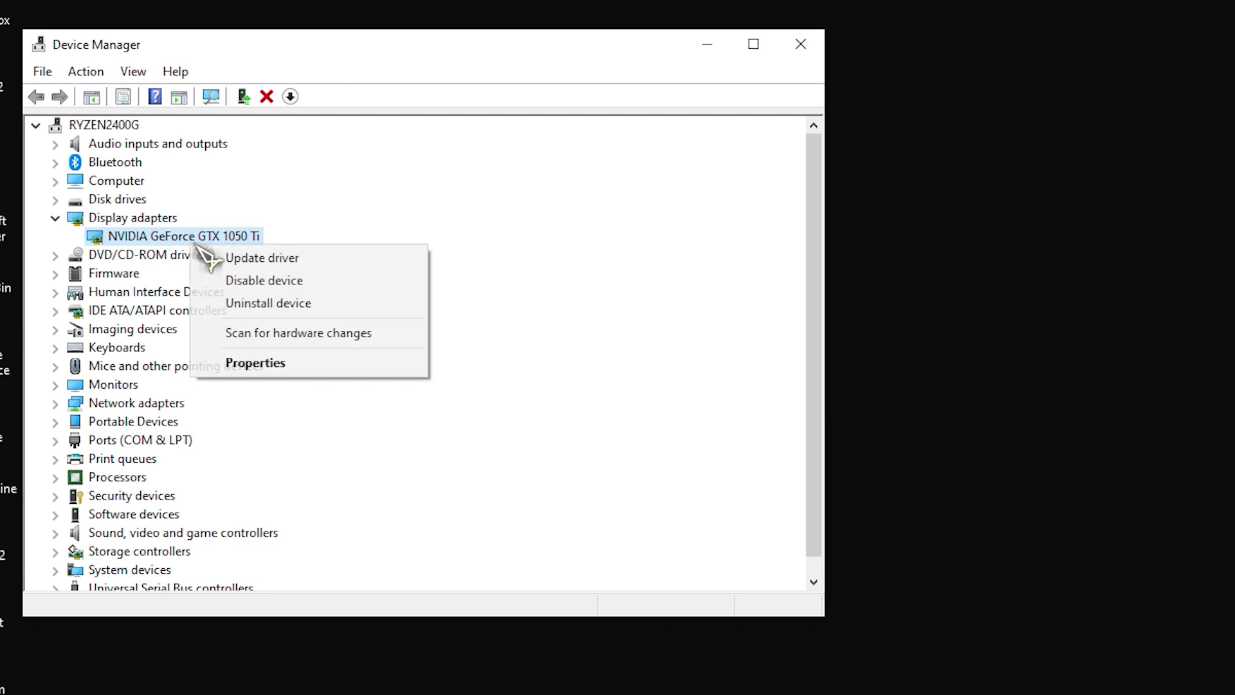
{"action": "left_click", "coordinate": [322, 303]}
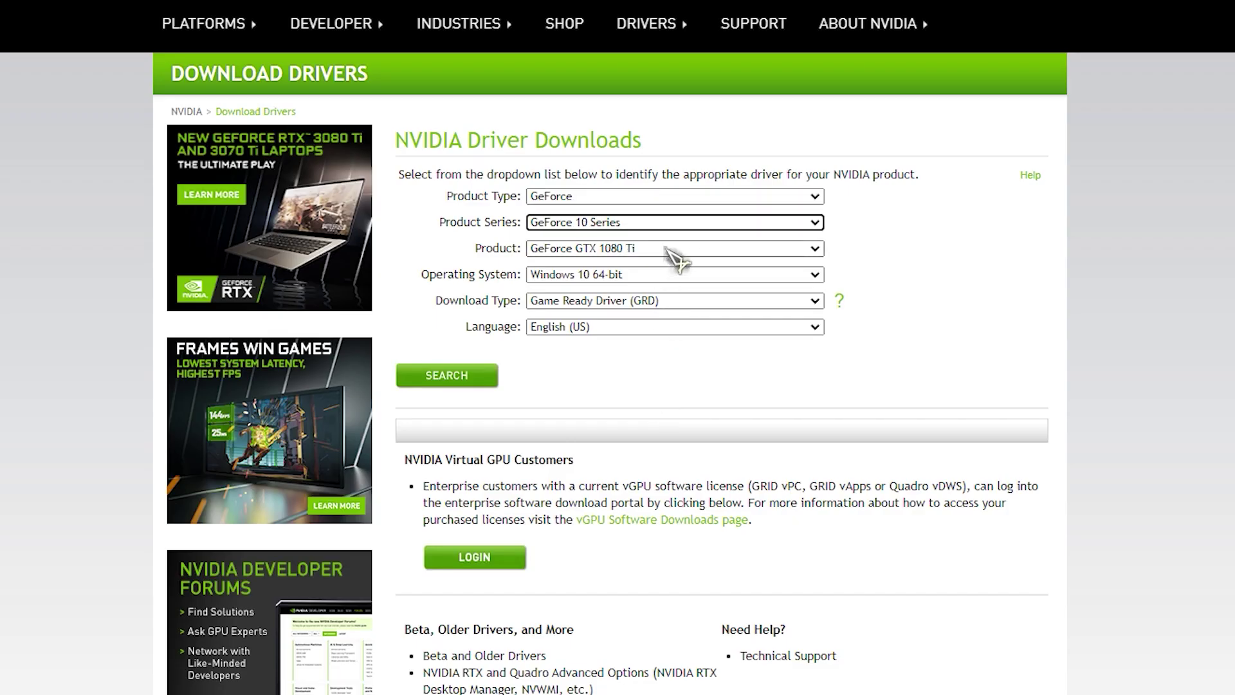
Set the driver search to GeForce GTX 1050 Ti, Windows 10 64-bit, Game Ready Driver
{"action": "left_click", "coordinate": [666, 248]}
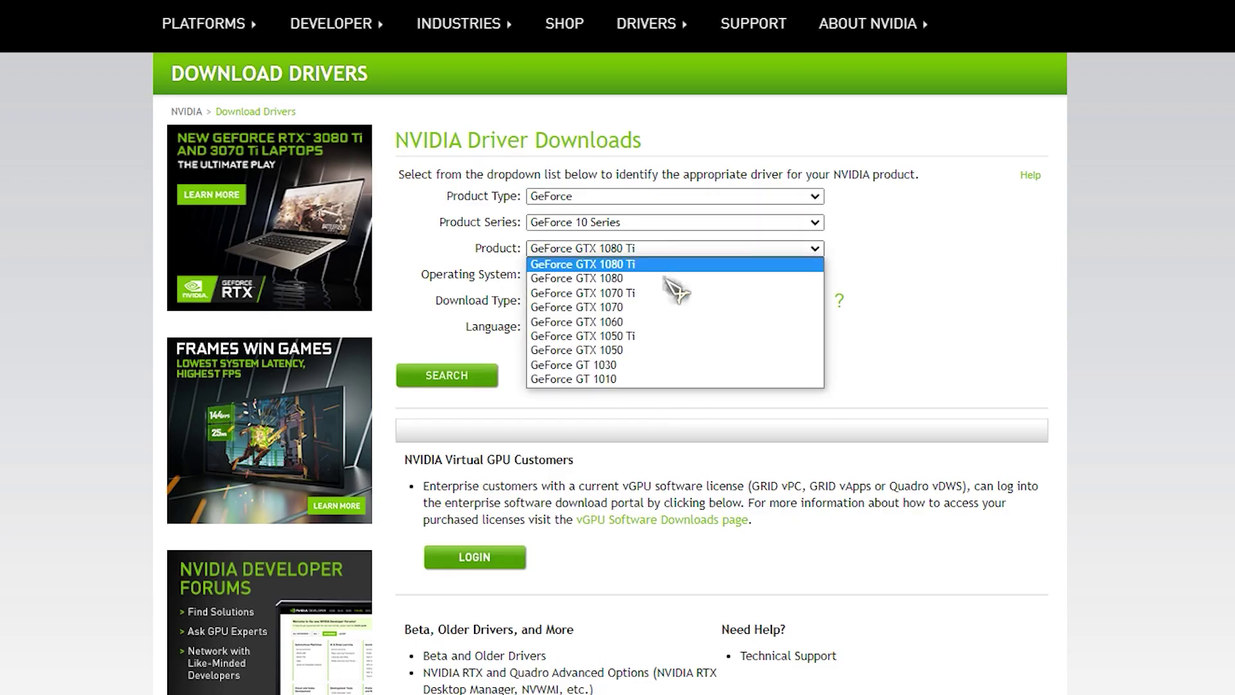
{"action": "left_click", "coordinate": [666, 336]}
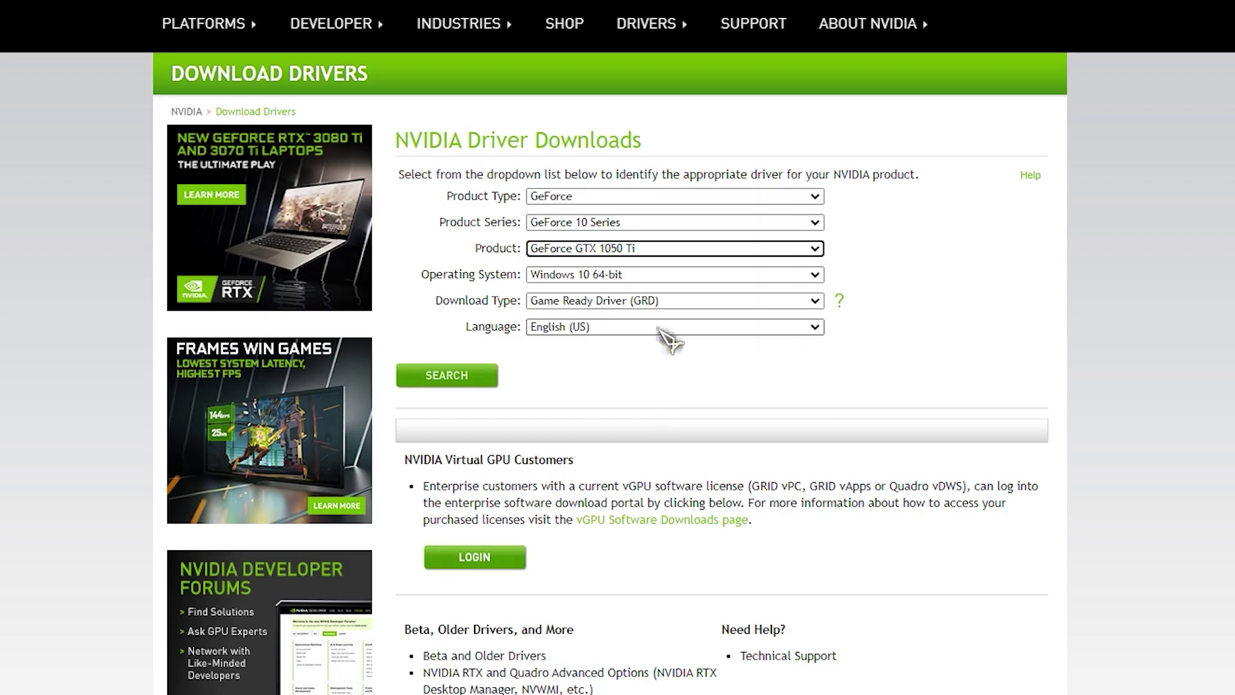
{"action": "left_click", "coordinate": [670, 275]}
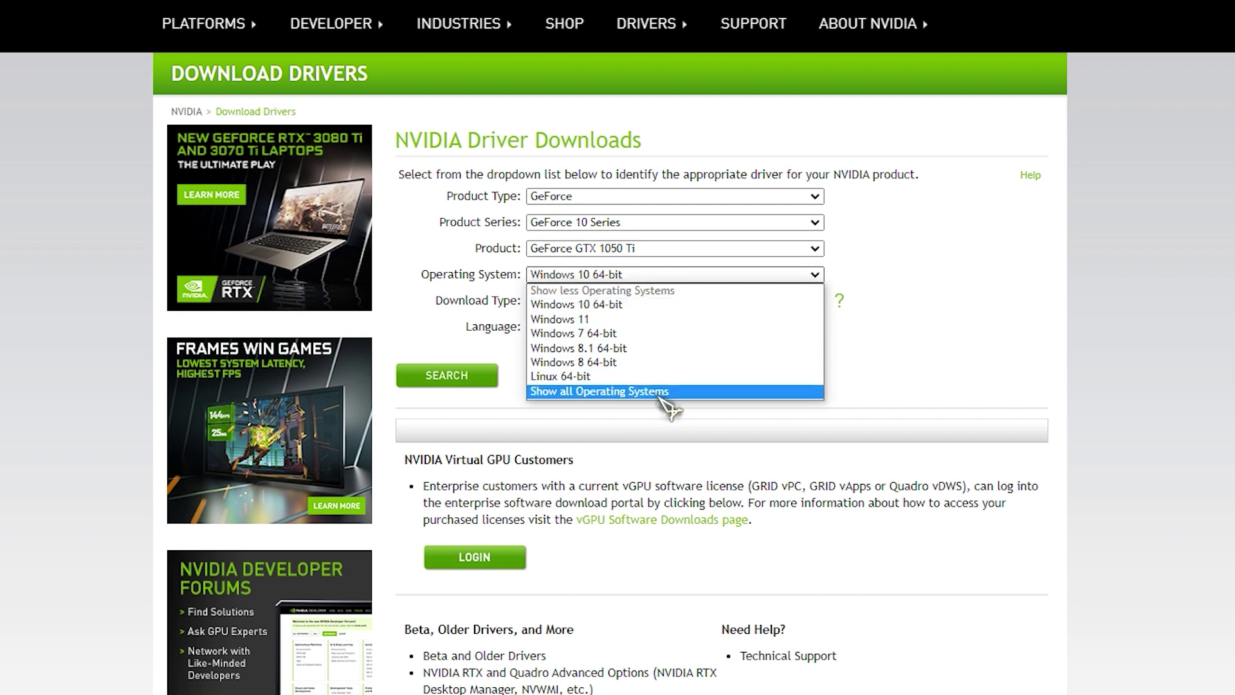
{"action": "left_click", "coordinate": [895, 370]}
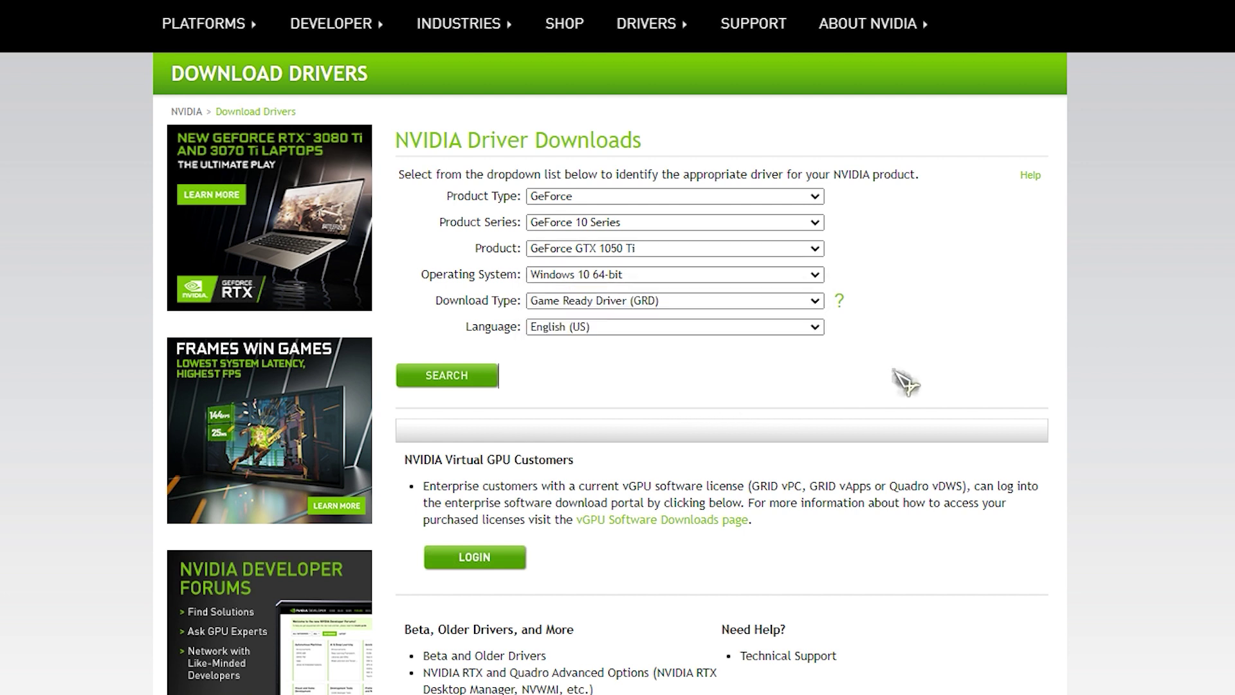
{"action": "left_click", "coordinate": [657, 303]}
{"action": "left_click", "coordinate": [662, 317]}
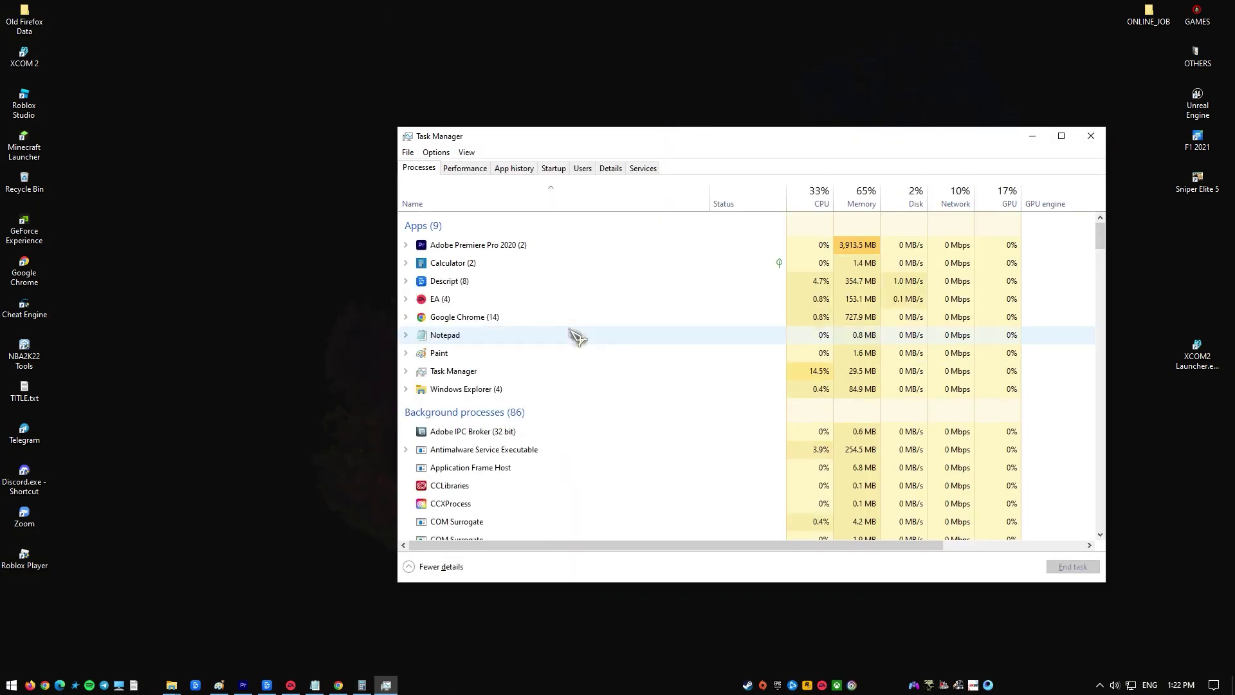
Find the NVIDIA Container process in Task Manager's Processes list and bring up its actions
{"action": "left_click_drag", "start_coordinate": [601, 139], "coordinate": [512, 104]}
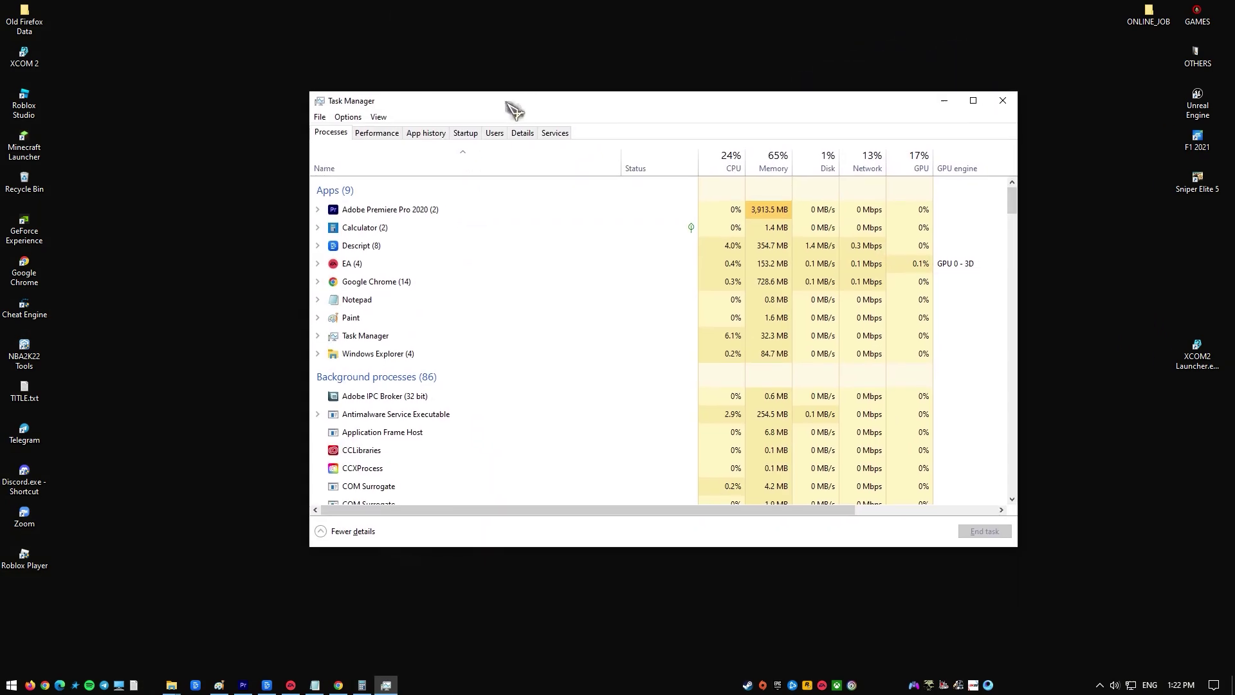
{"action": "scroll", "coordinate": [441, 402], "scroll_direction": "down", "scroll_amount": 10}
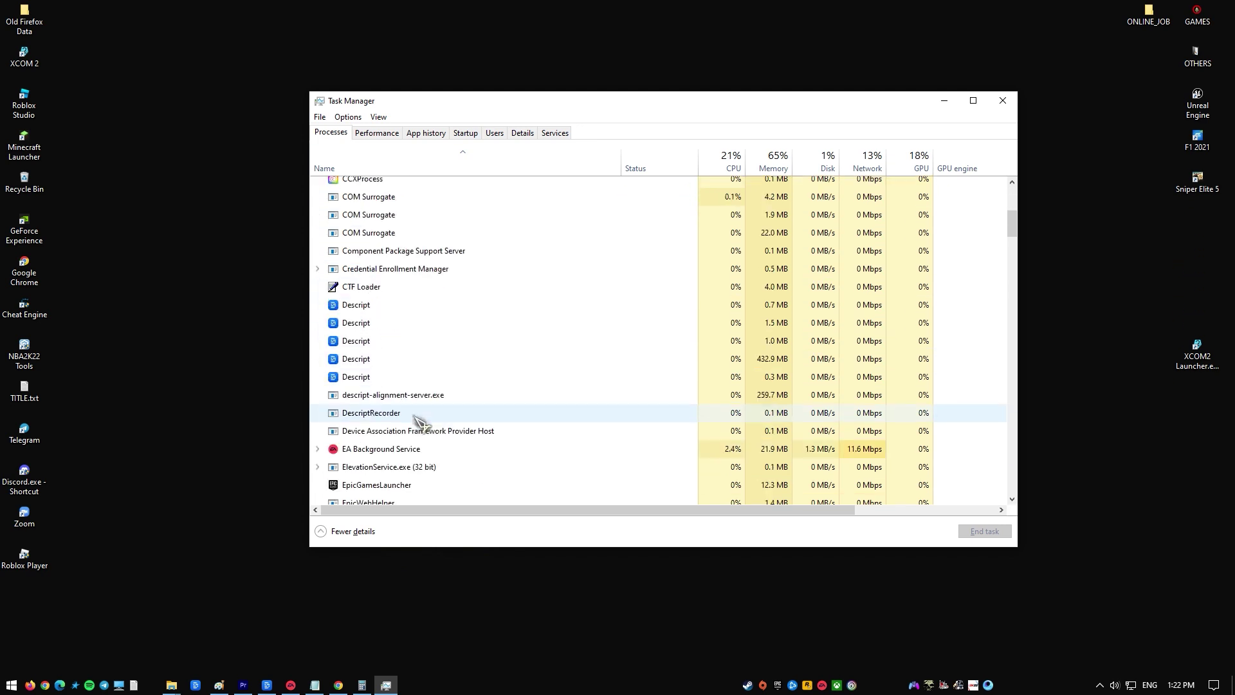
{"action": "key", "text": "n"}
{"action": "scroll", "coordinate": [422, 425], "scroll_direction": "down", "scroll_amount": 5}
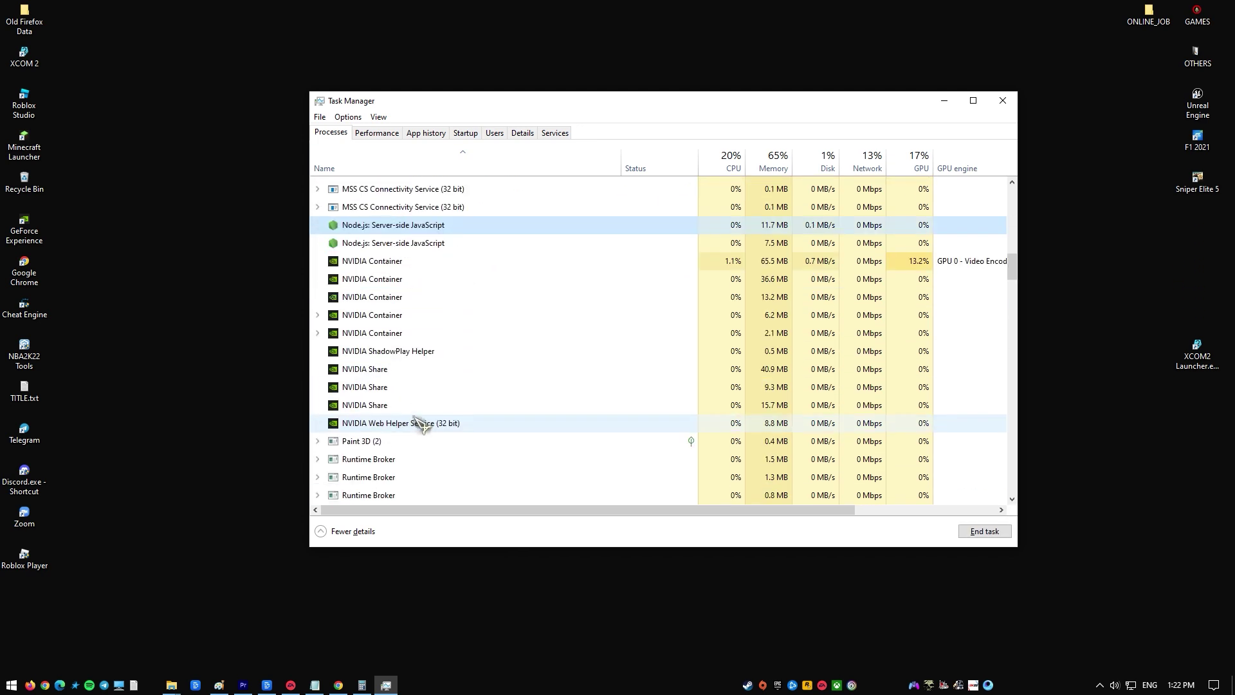
{"action": "left_click", "coordinate": [458, 264]}
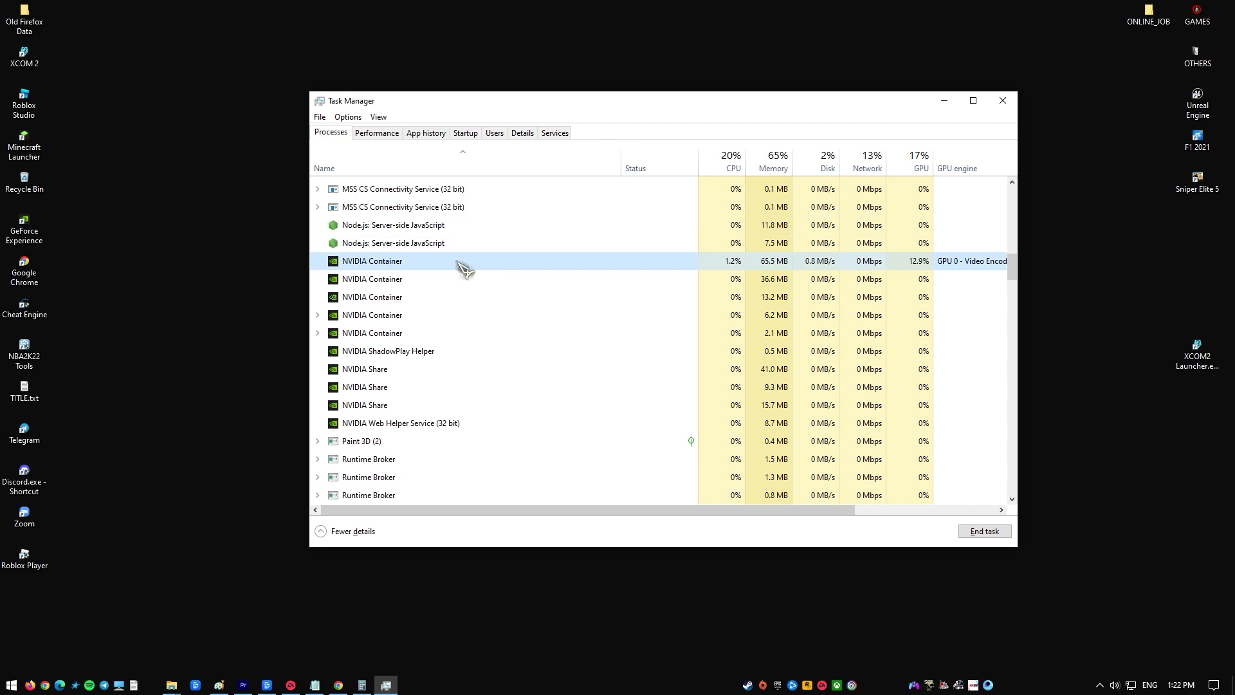
{"action": "right_click", "coordinate": [403, 264]}
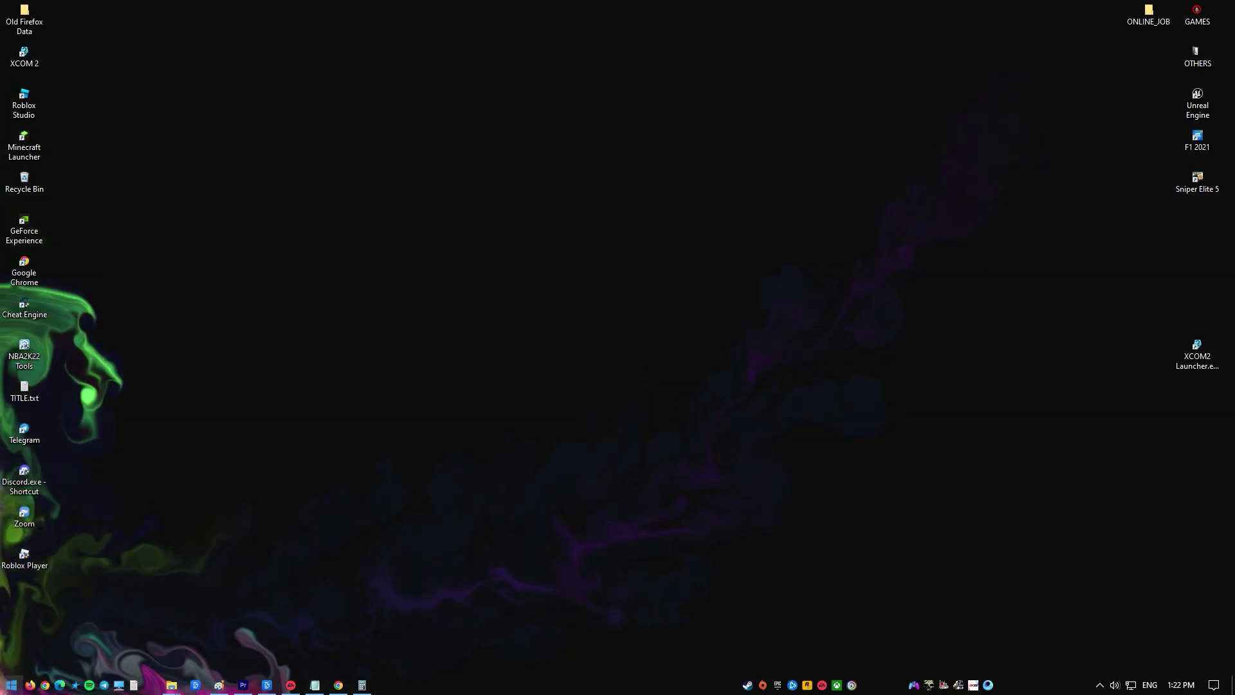
Launch NVIDIA Control Panel by searching 'nvi' in the Start menu
{"action": "left_click", "coordinate": [13, 686]}
{"action": "type", "text": "nvi"}
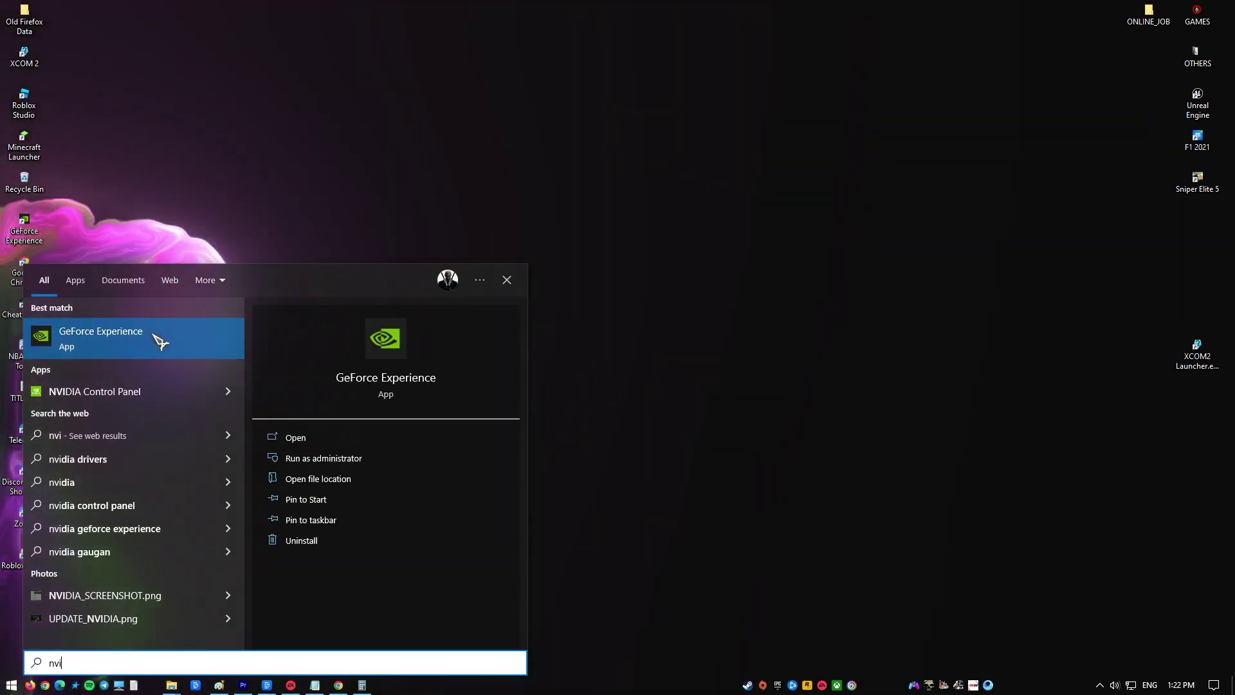
{"action": "left_click", "coordinate": [146, 392]}
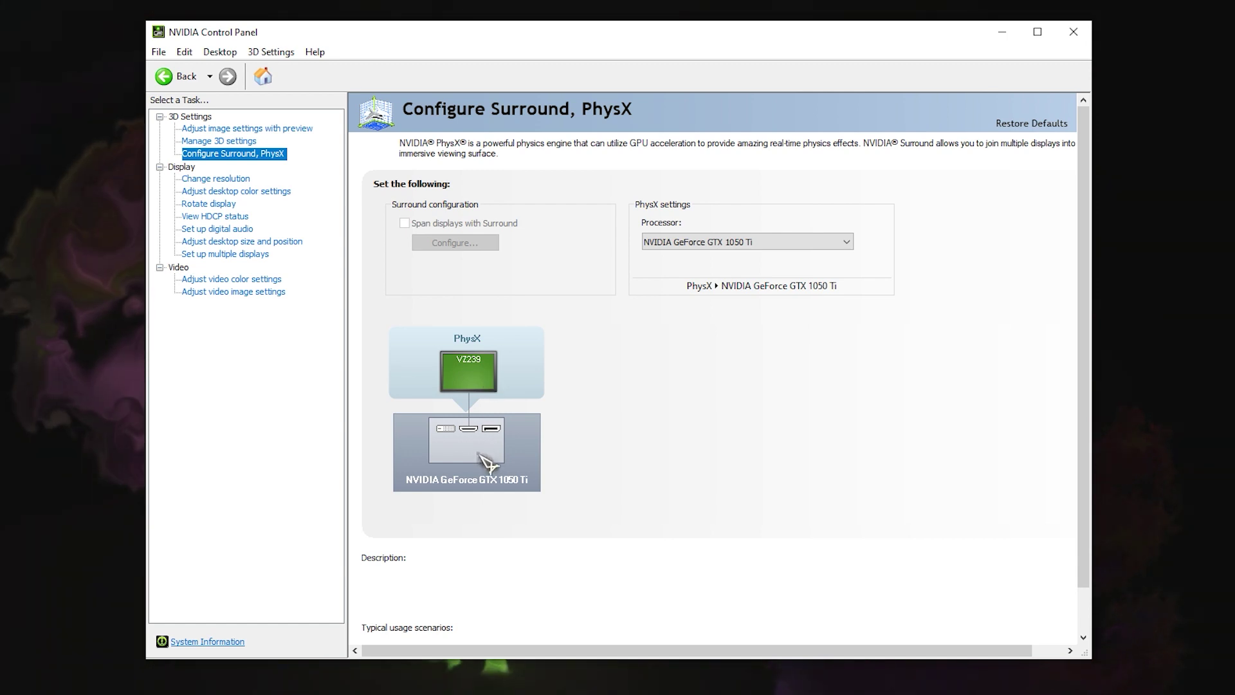
Keep the PhysX processor set to NVIDIA GeForce GTX 1050 Ti
{"action": "left_click", "coordinate": [759, 244]}
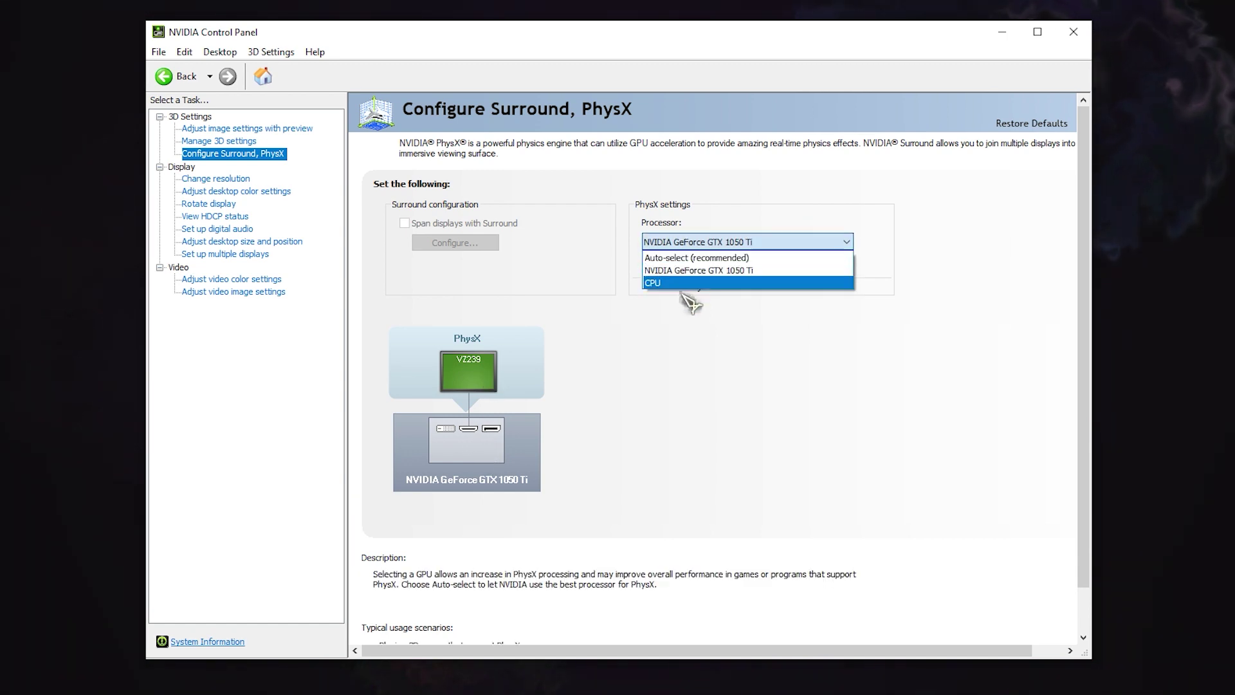
{"action": "left_click", "coordinate": [697, 270]}
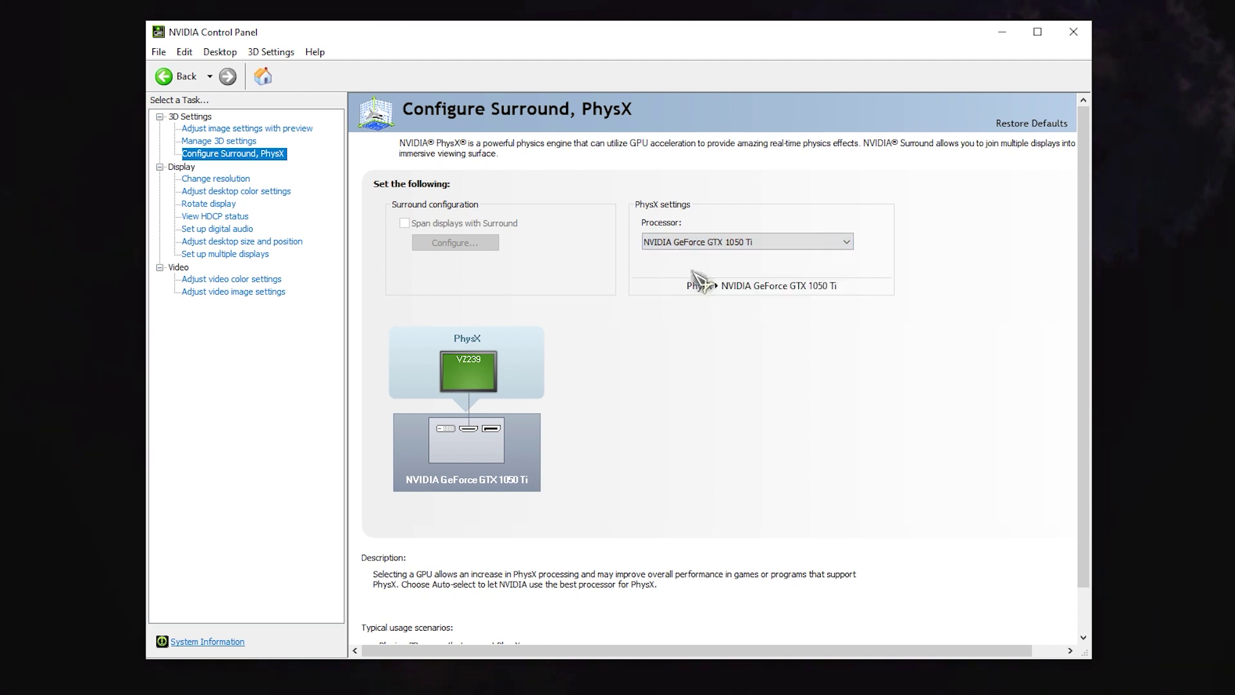
{"action": "left_click", "coordinate": [731, 243]}
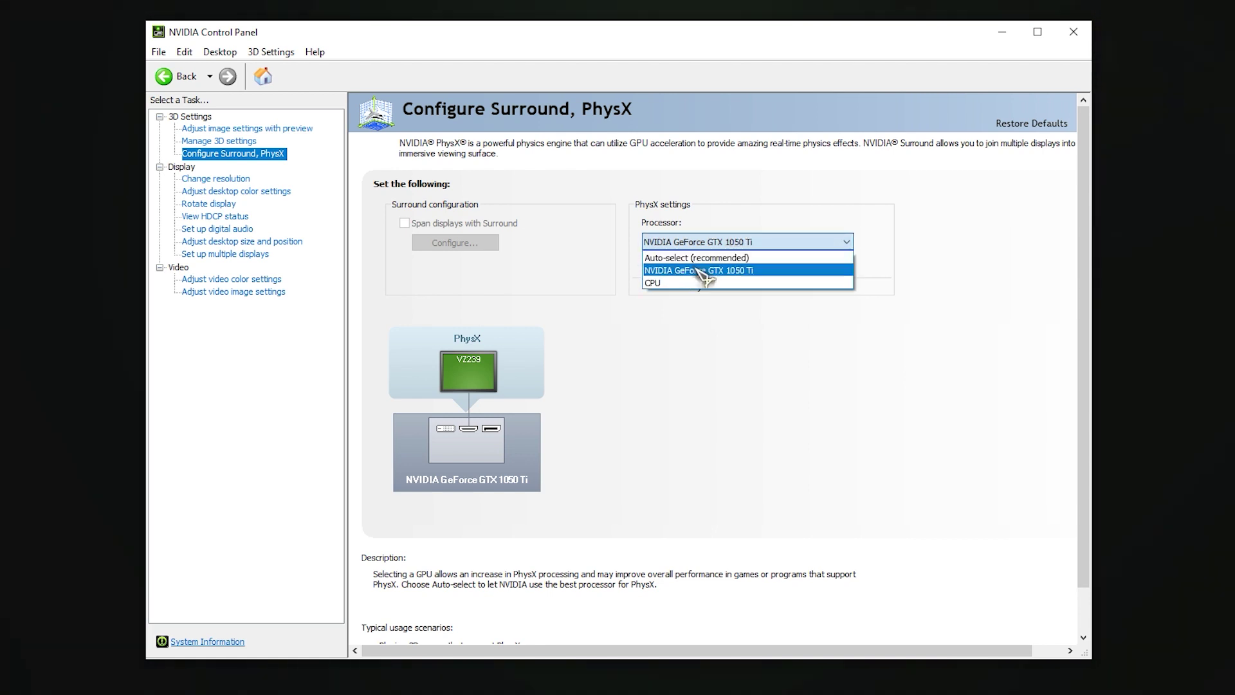
{"action": "left_click", "coordinate": [697, 270]}
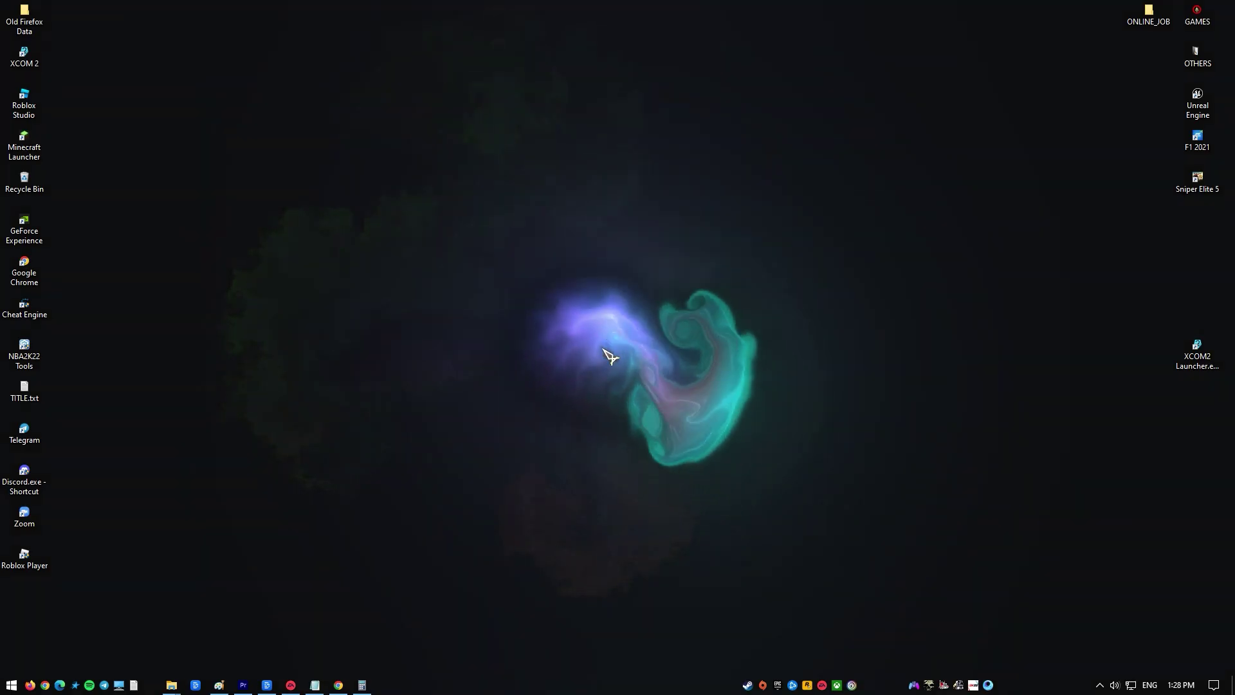
{"action": "key", "text": "super+r"}
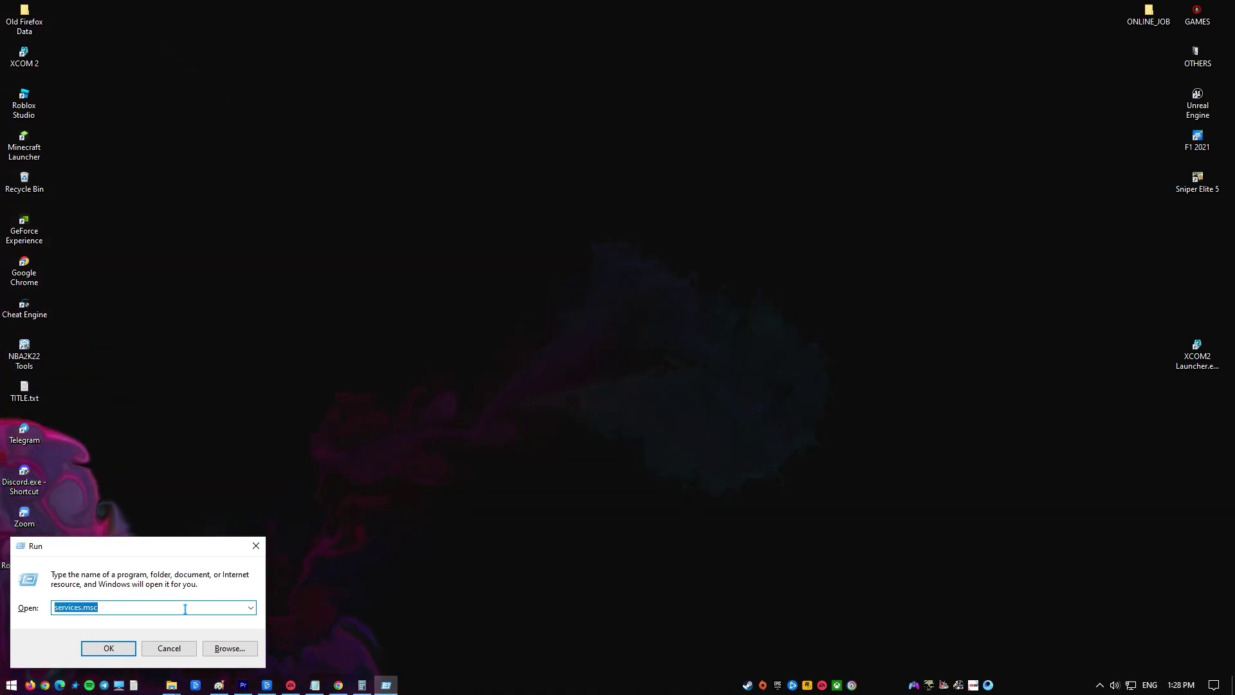
Launch Regedit from the Run dialog's 'reg' autocomplete and approve the UAC prompt
{"action": "type", "text": "reg"}
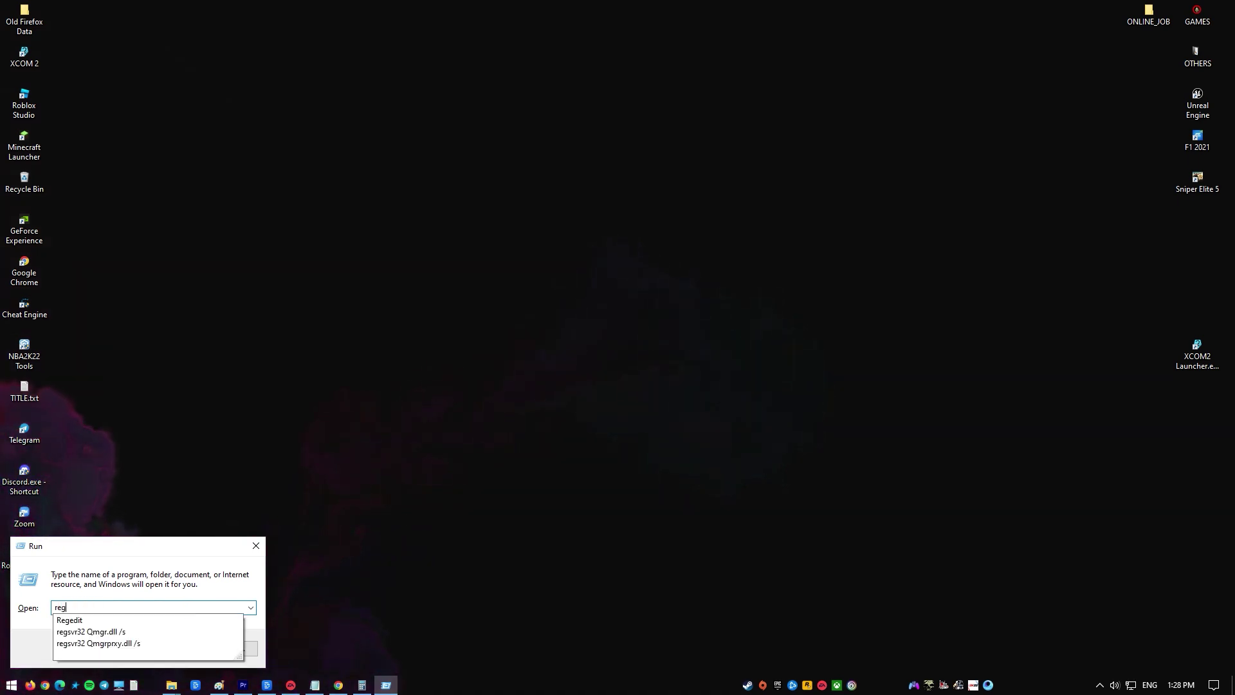
{"action": "left_click", "coordinate": [116, 621]}
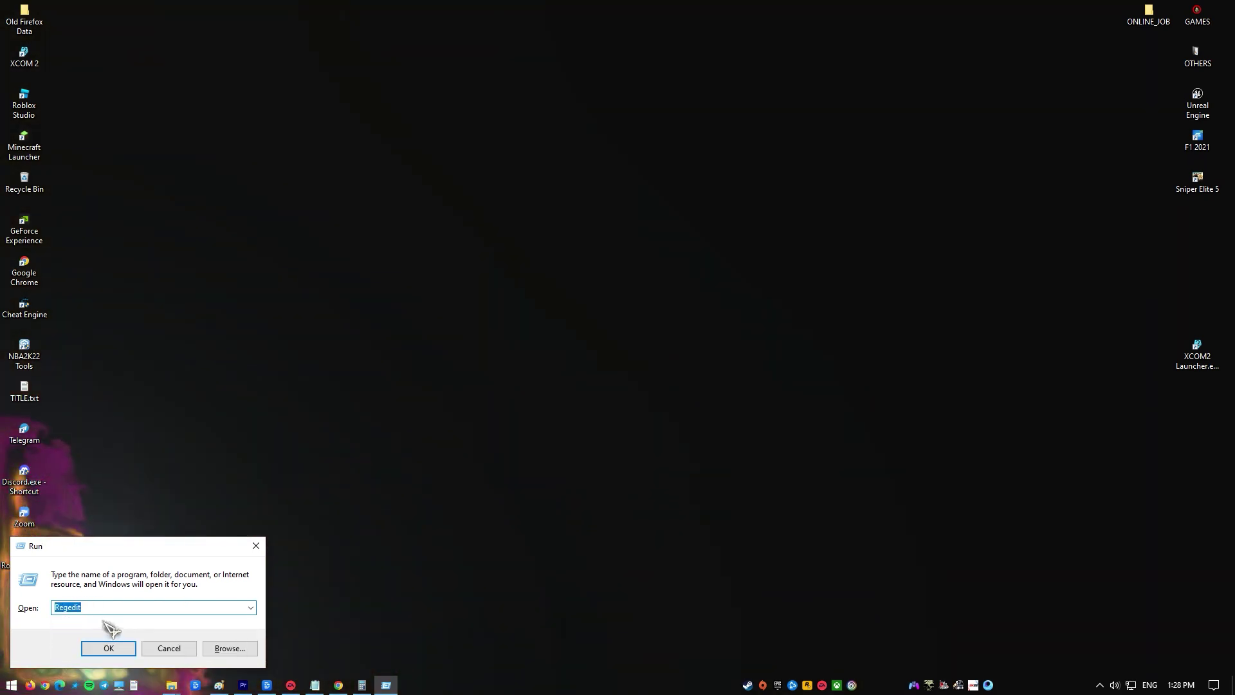
{"action": "left_click", "coordinate": [109, 647]}
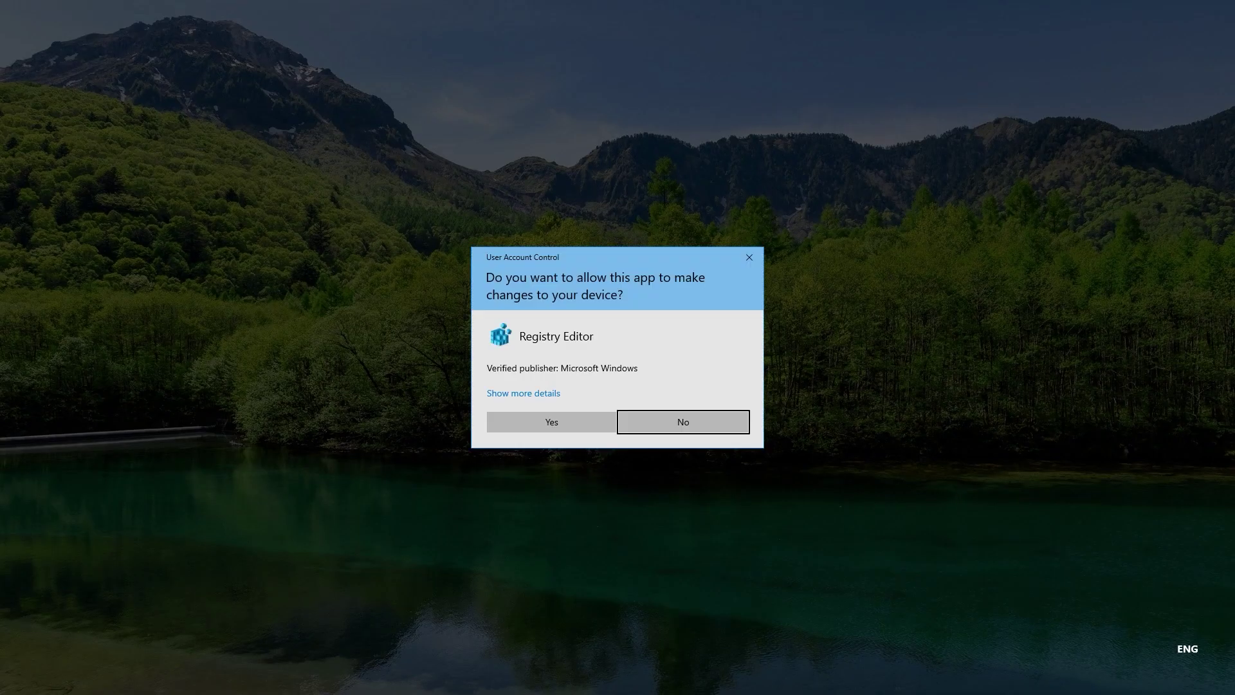
{"action": "left_click", "coordinate": [585, 424]}
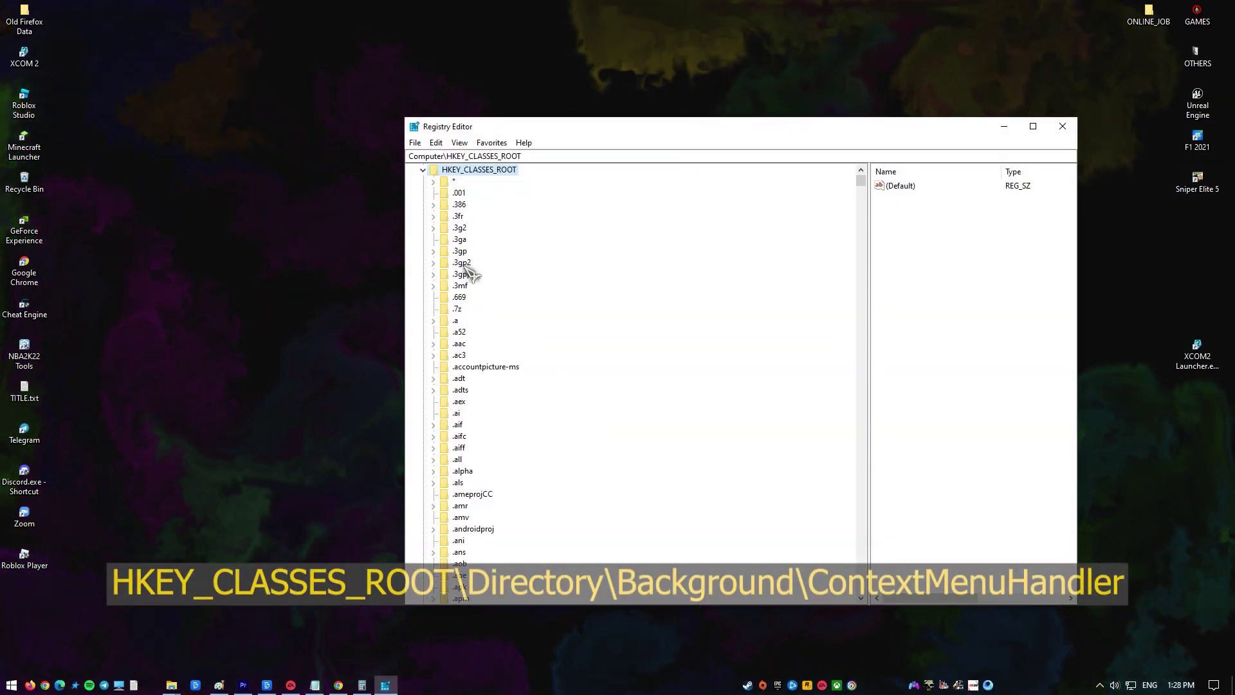
{"action": "scroll", "coordinate": [433, 210], "scroll_direction": "up", "scroll_amount": 1}
Expand HKEY_CLASSES_ROOT\Directory\Background, jumping to Directory by typing its name
{"action": "left_click", "coordinate": [423, 182]}
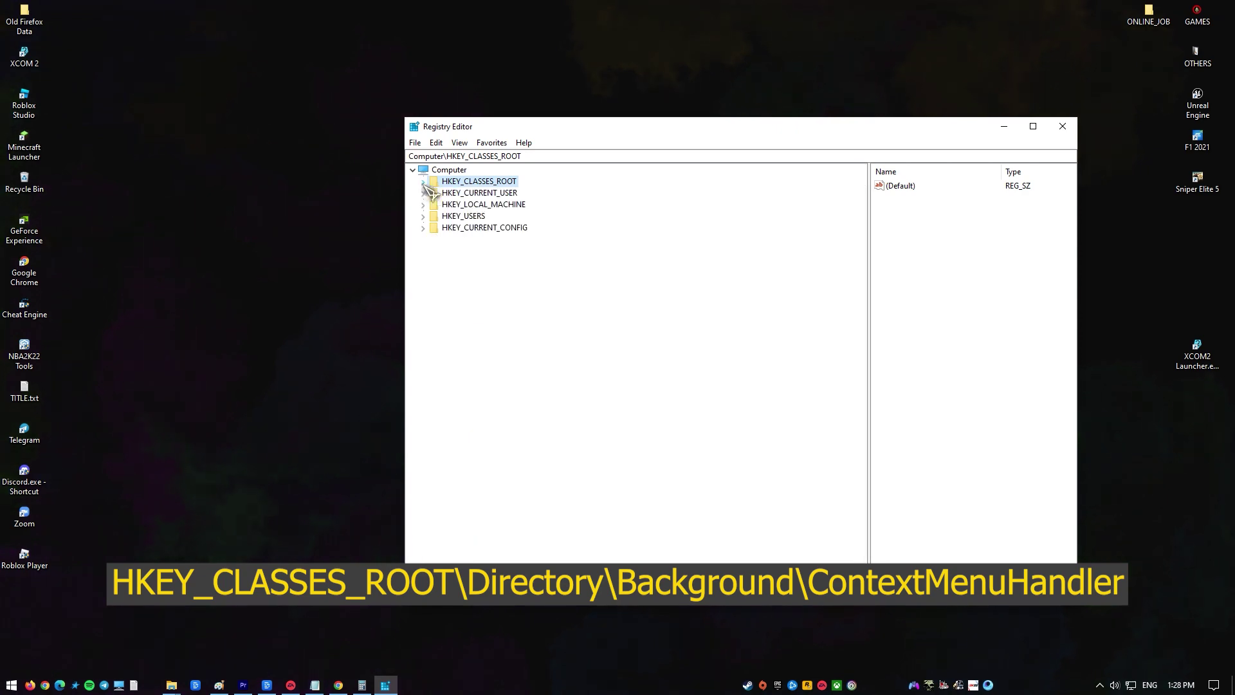
{"action": "left_click", "coordinate": [424, 182]}
{"action": "type", "text": "Directory"}
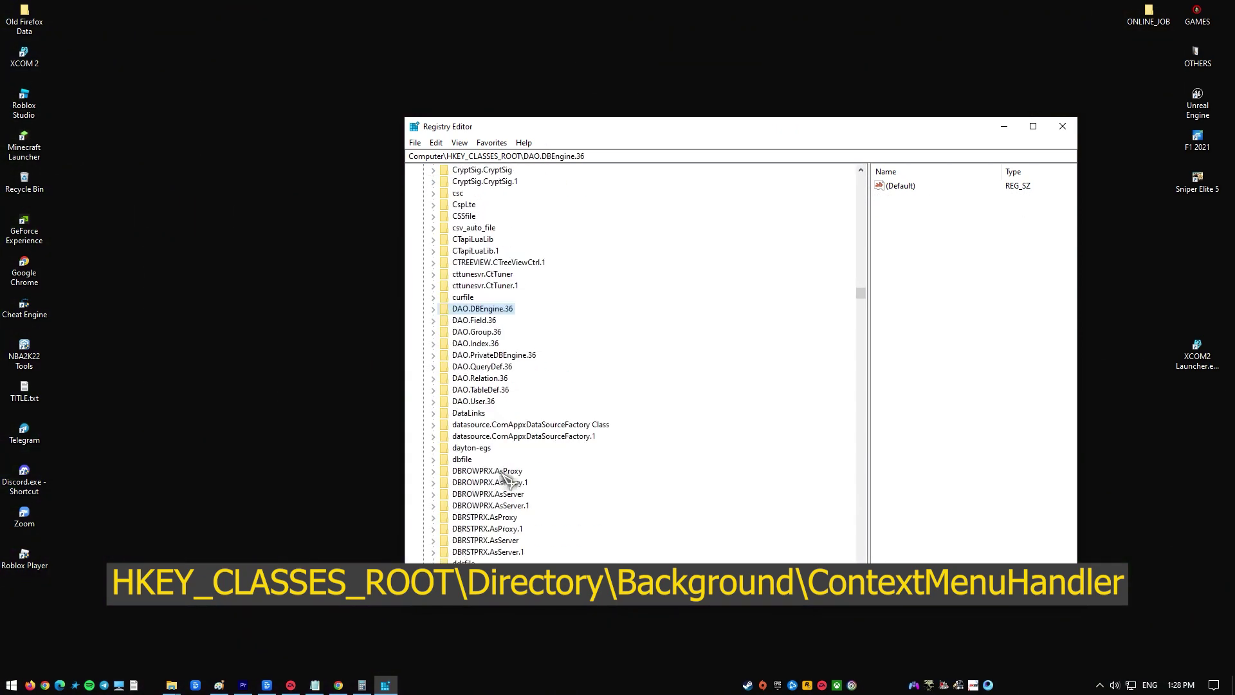
{"action": "key", "text": "Right"}
{"action": "key", "text": "Down"}
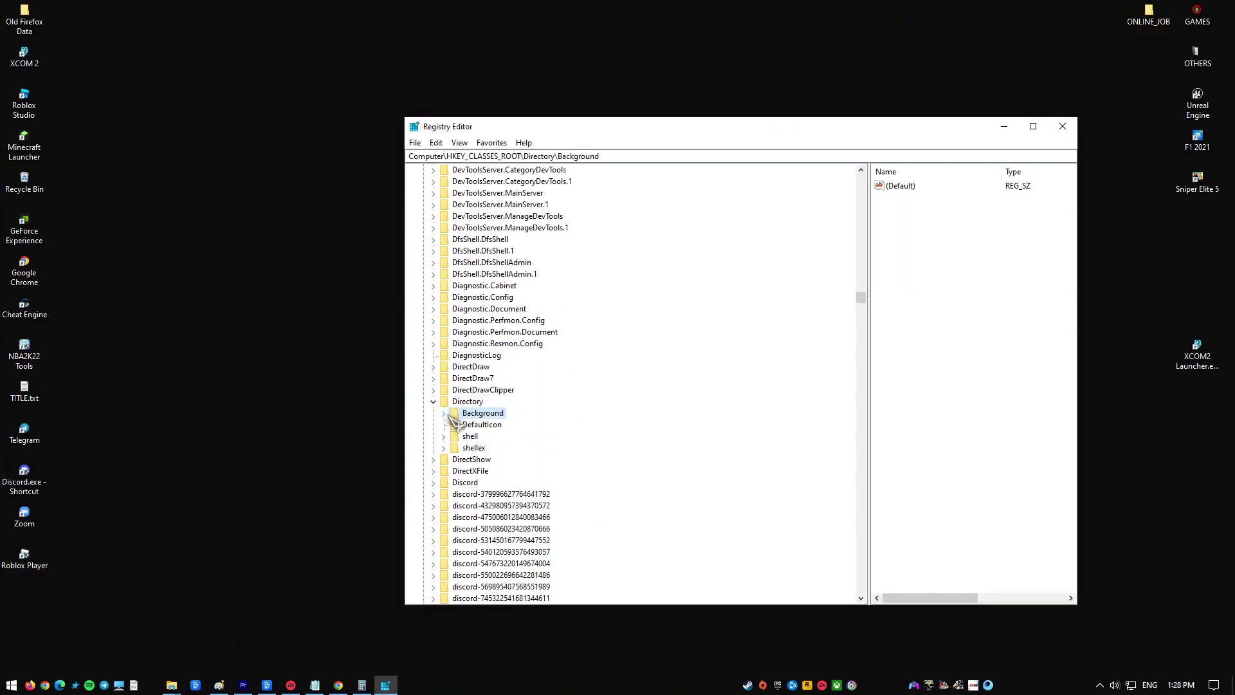
{"action": "key", "text": "Right"}
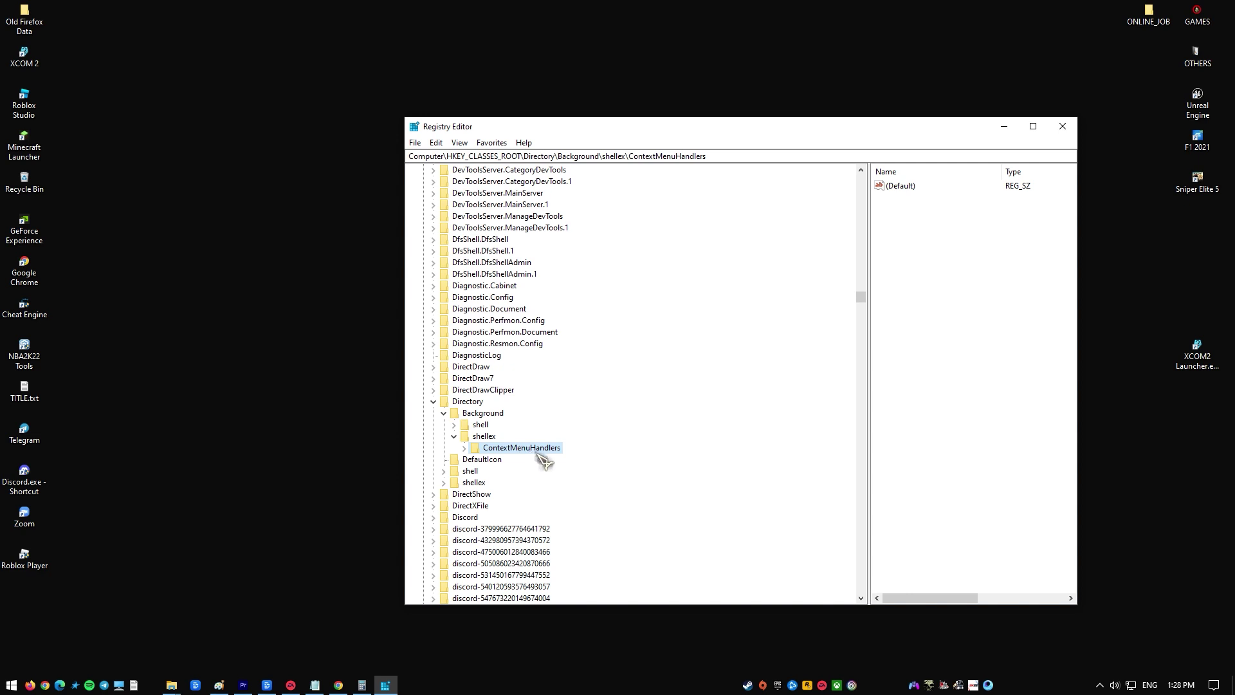
Bring up options for NvCplDesktopContext under shellex\ContextMenuHandlers, then select shellex
{"action": "left_click", "coordinate": [464, 448]}
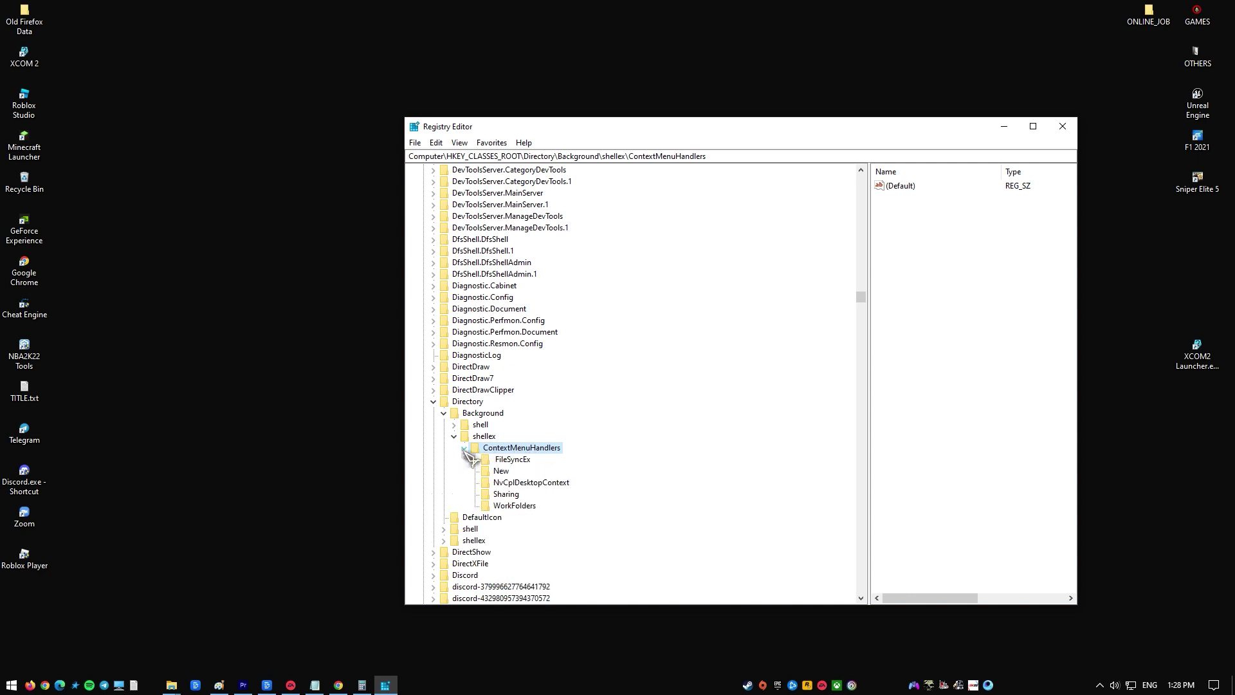
{"action": "right_click", "coordinate": [537, 483]}
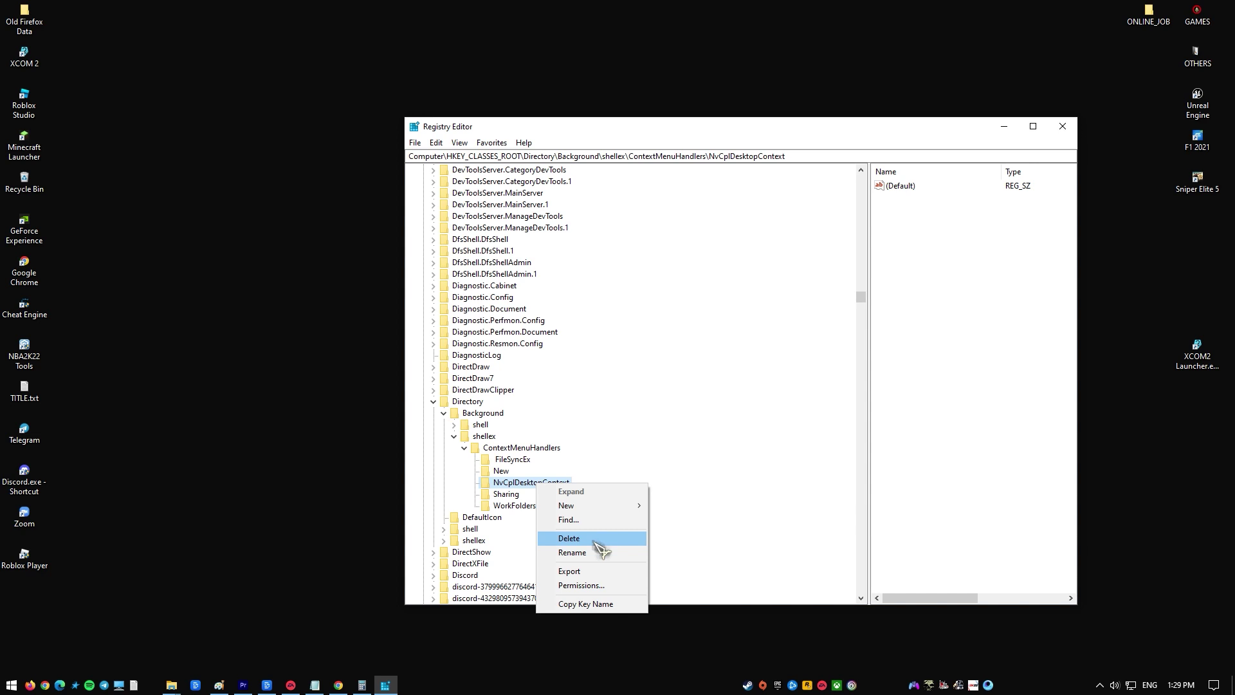
{"action": "left_click", "coordinate": [454, 436]}
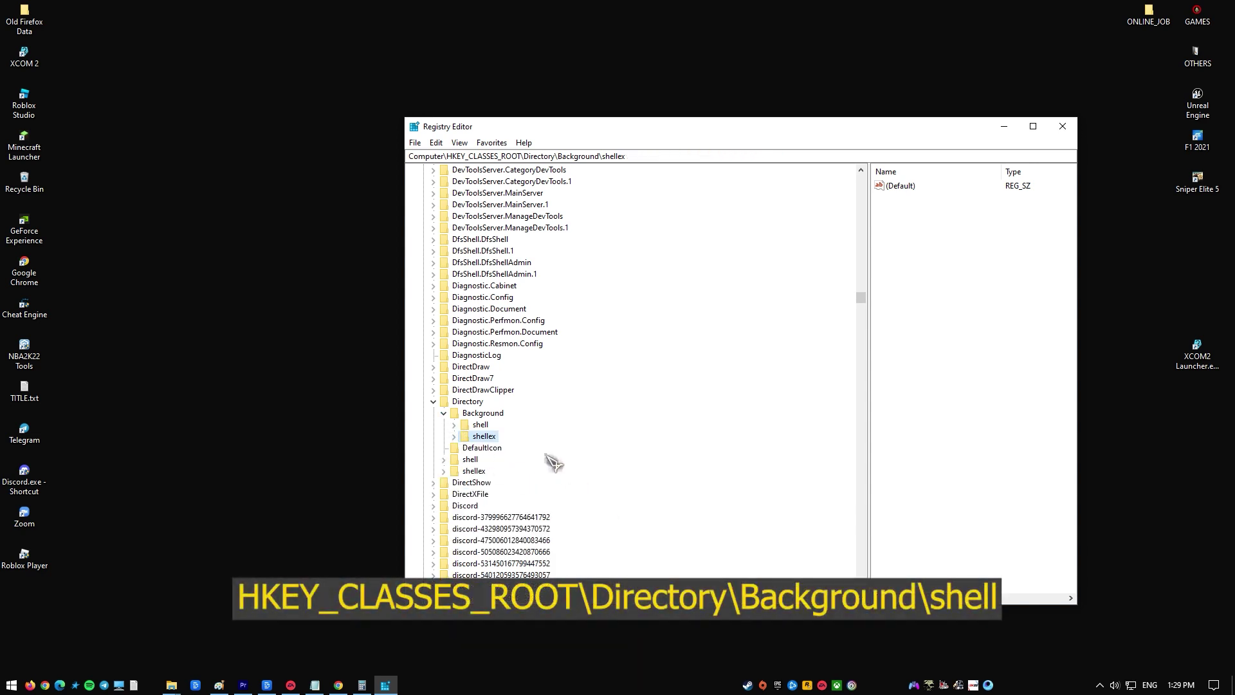
Create a new key named 'Nvidia Control Panel' under Directory\Background\shell
{"action": "left_click", "coordinate": [479, 425]}
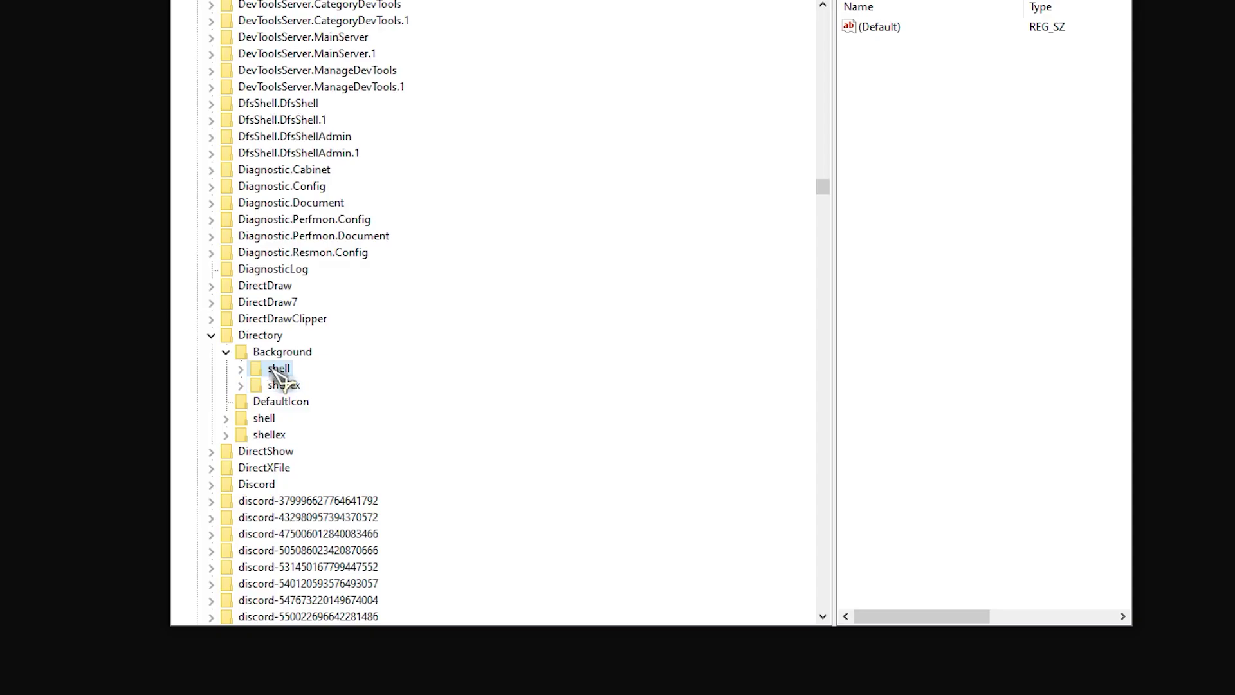
{"action": "left_click", "coordinate": [454, 425]}
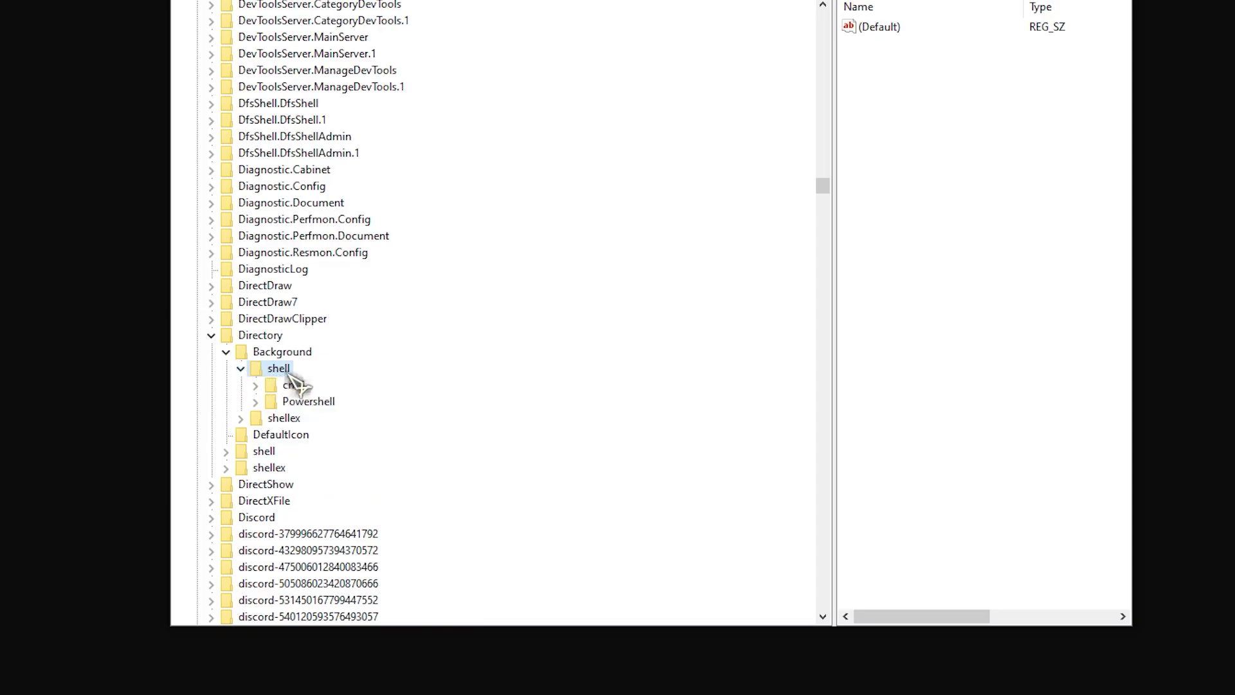
{"action": "right_click", "coordinate": [281, 367]}
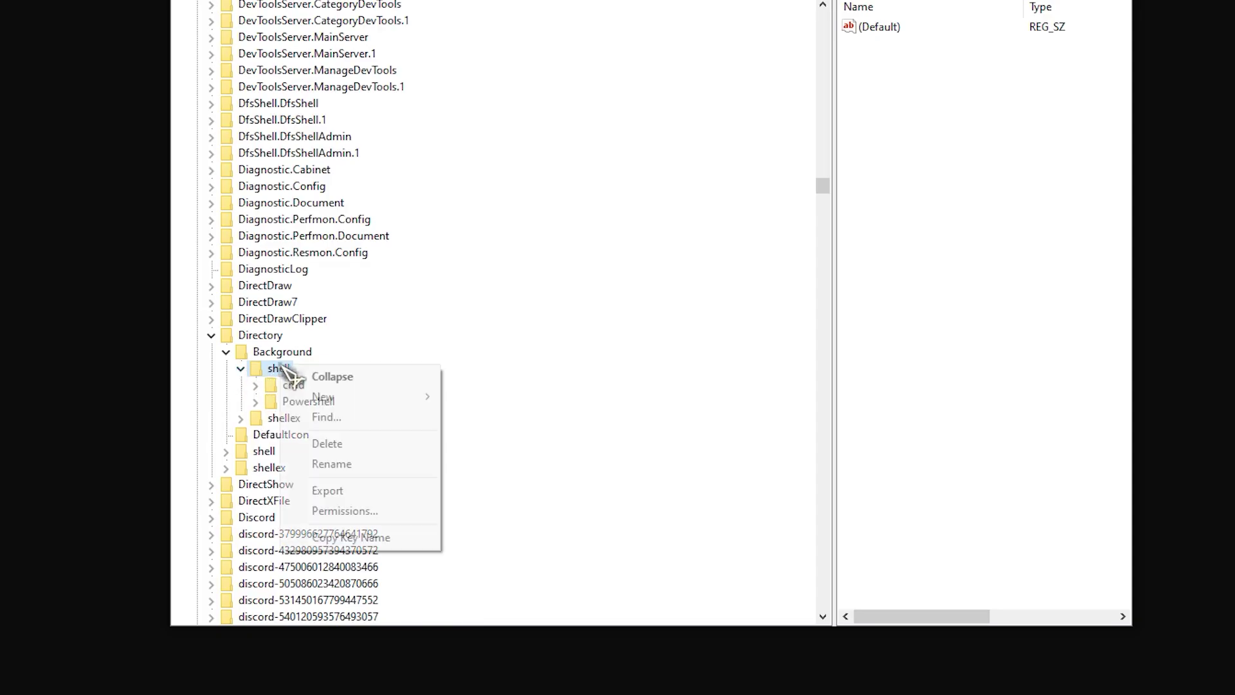
{"action": "mouse_move", "coordinate": [406, 404]}
{"action": "left_click", "coordinate": [528, 397]}
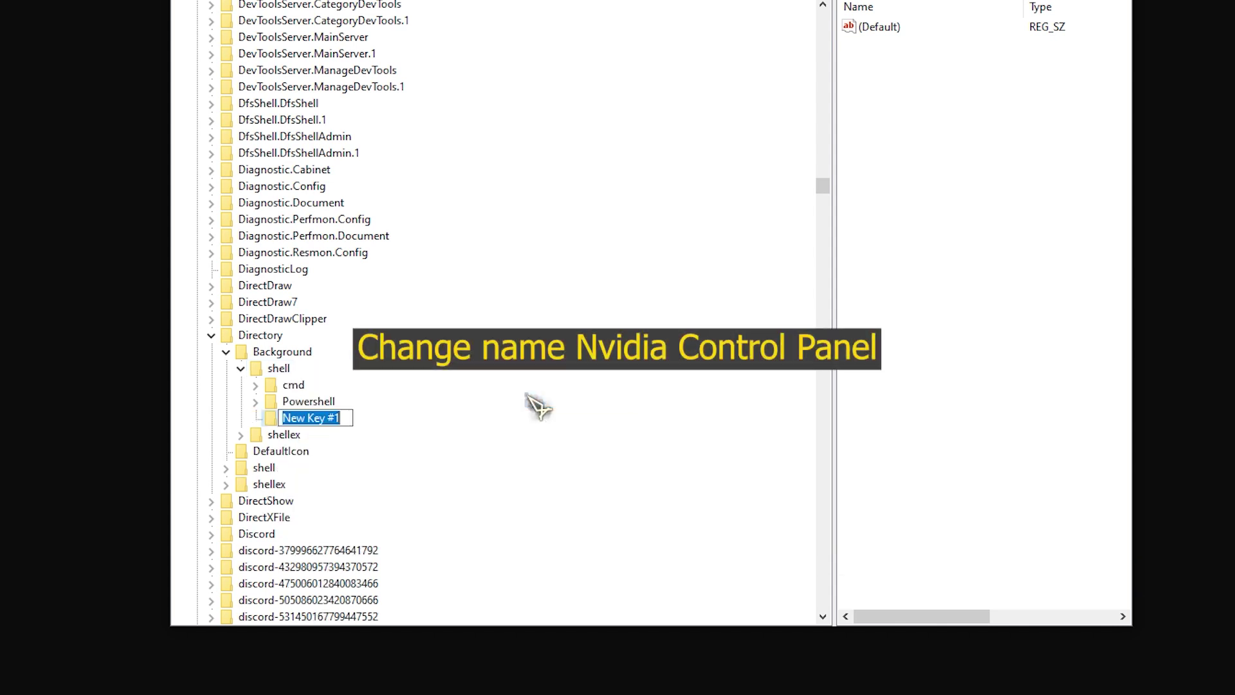
{"action": "type", "text": "Nvidia"}
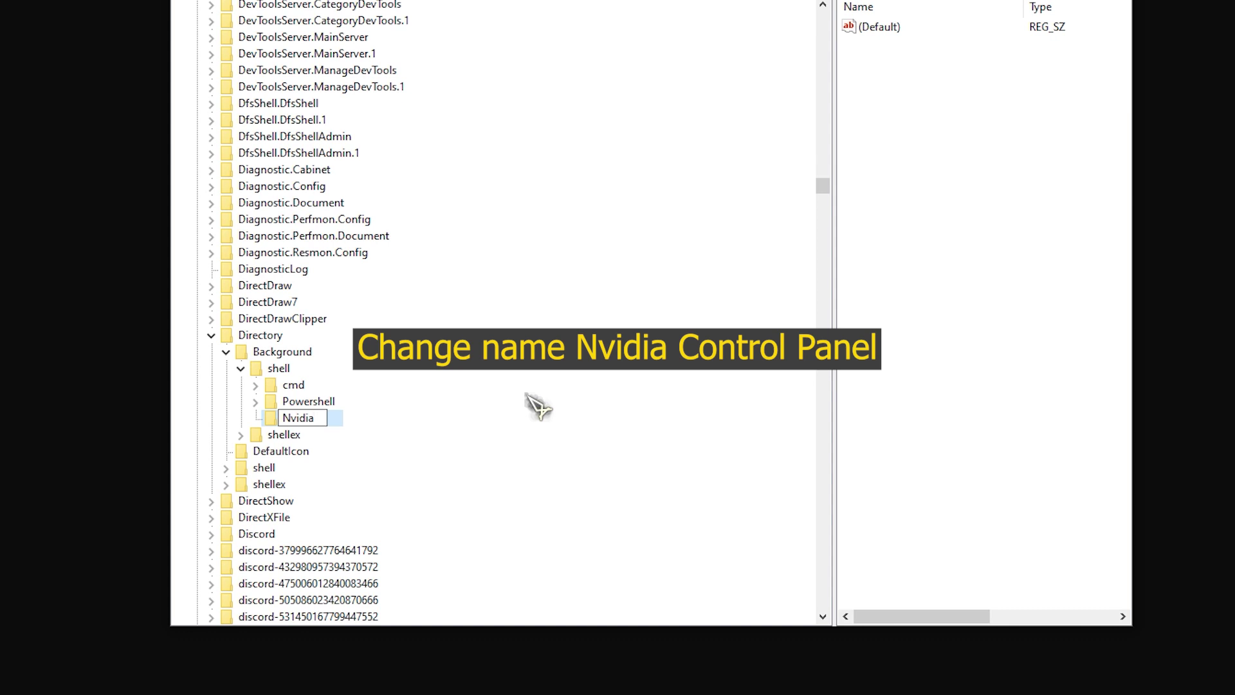
{"action": "type", "text": " Control Panel"}
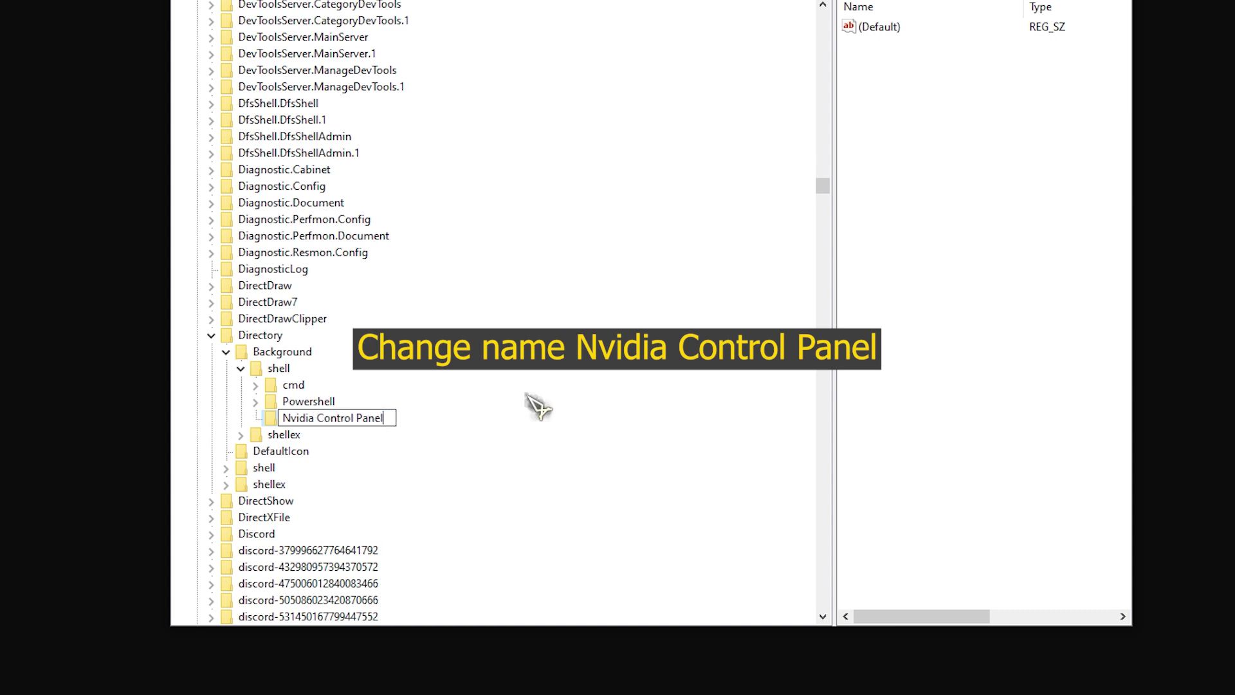
{"action": "key", "text": "Return"}
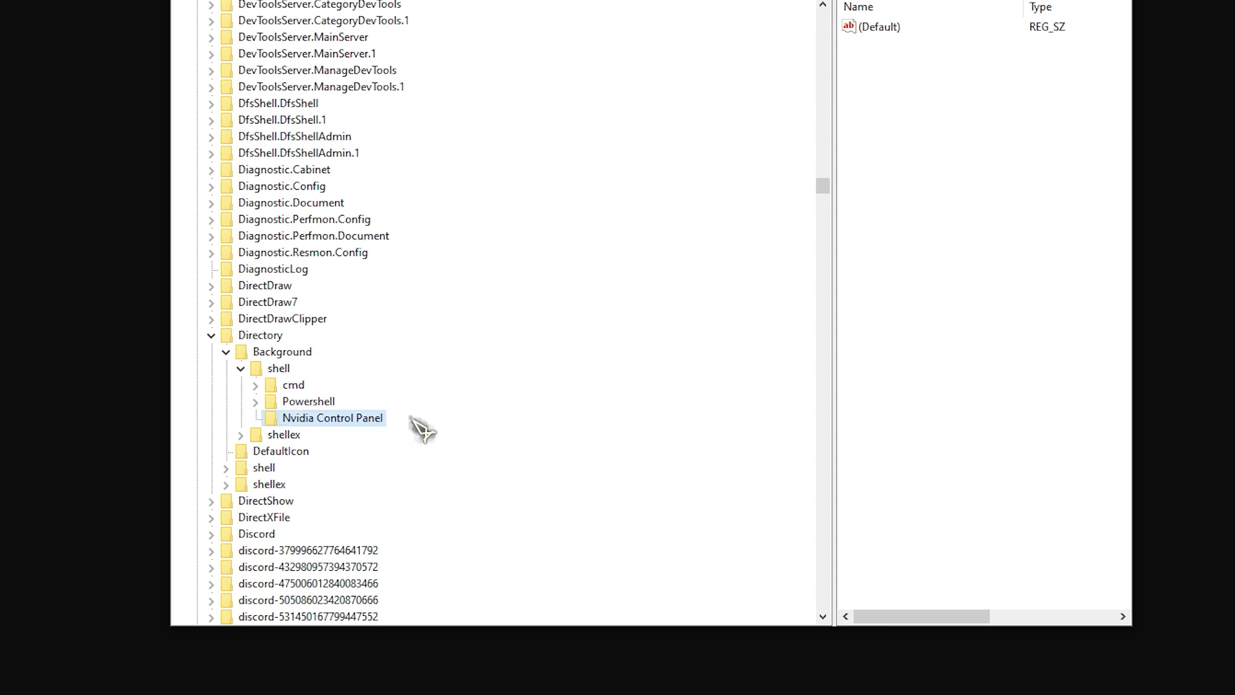
Add a subkey named 'command' beneath the Nvidia Control Panel key
{"action": "right_click", "coordinate": [275, 421]}
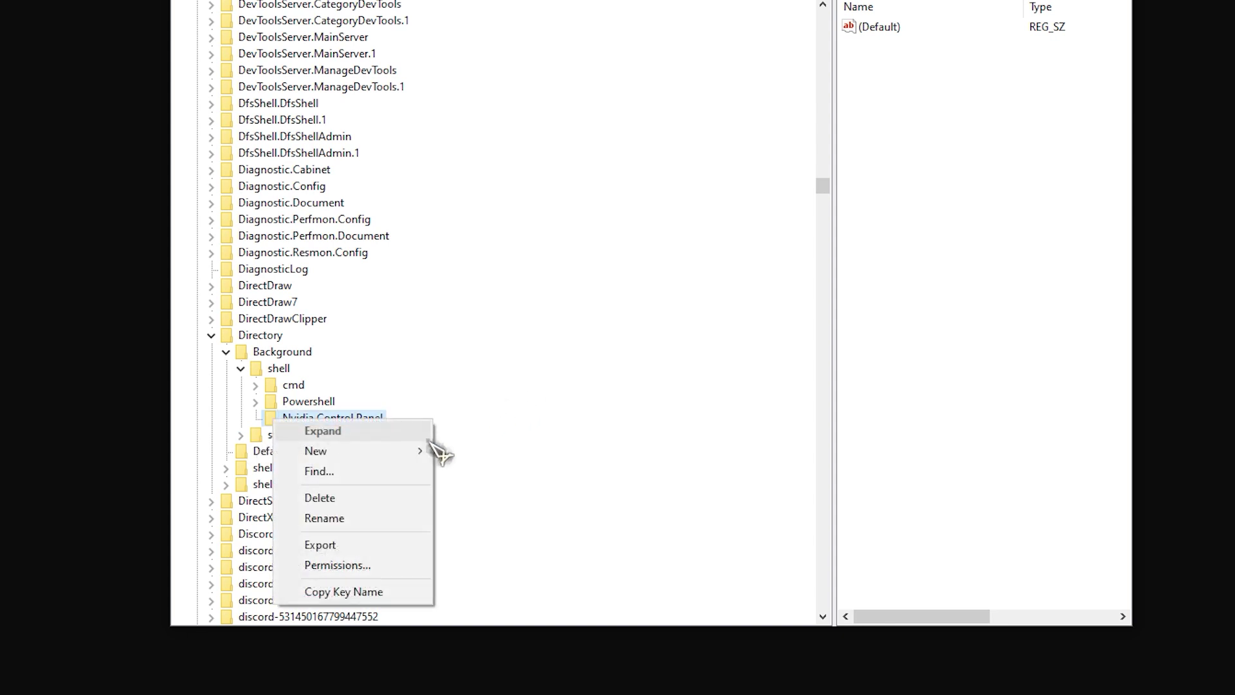
{"action": "mouse_move", "coordinate": [386, 454]}
{"action": "left_click", "coordinate": [540, 453]}
{"action": "type", "text": "command"}
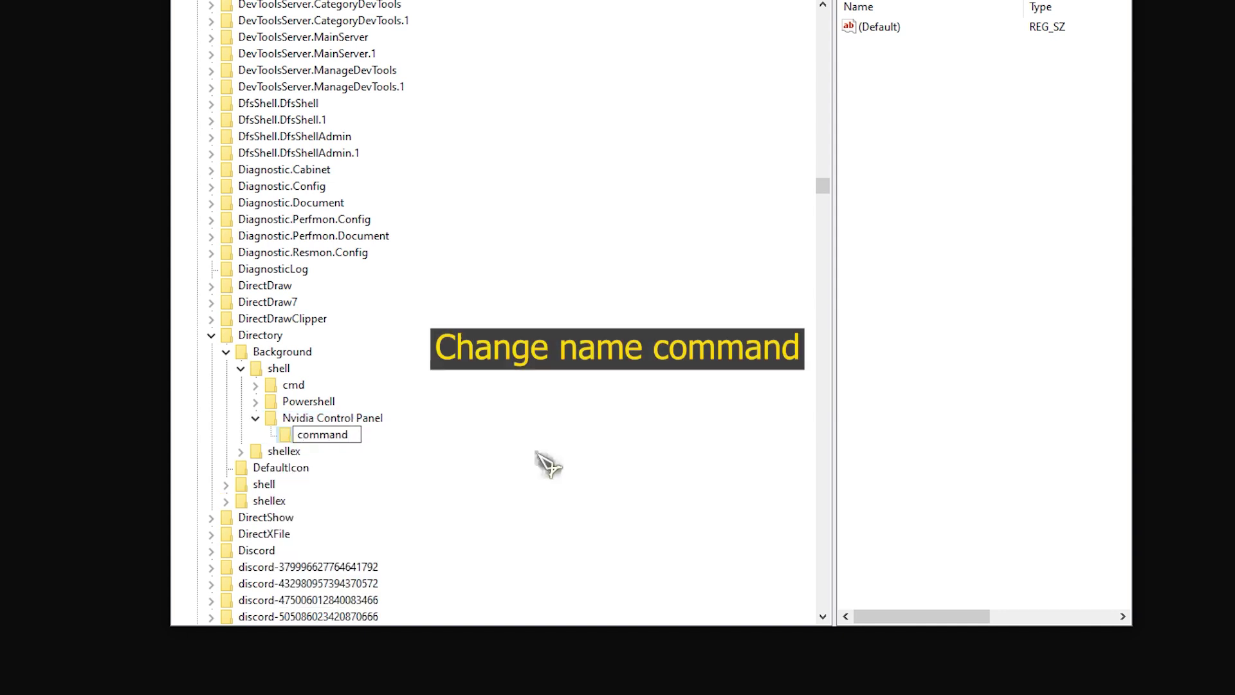
Finish naming the command key and set its (Default) value to C:\Windows\System32\nvcplui.exe
{"action": "key", "text": "Return"}
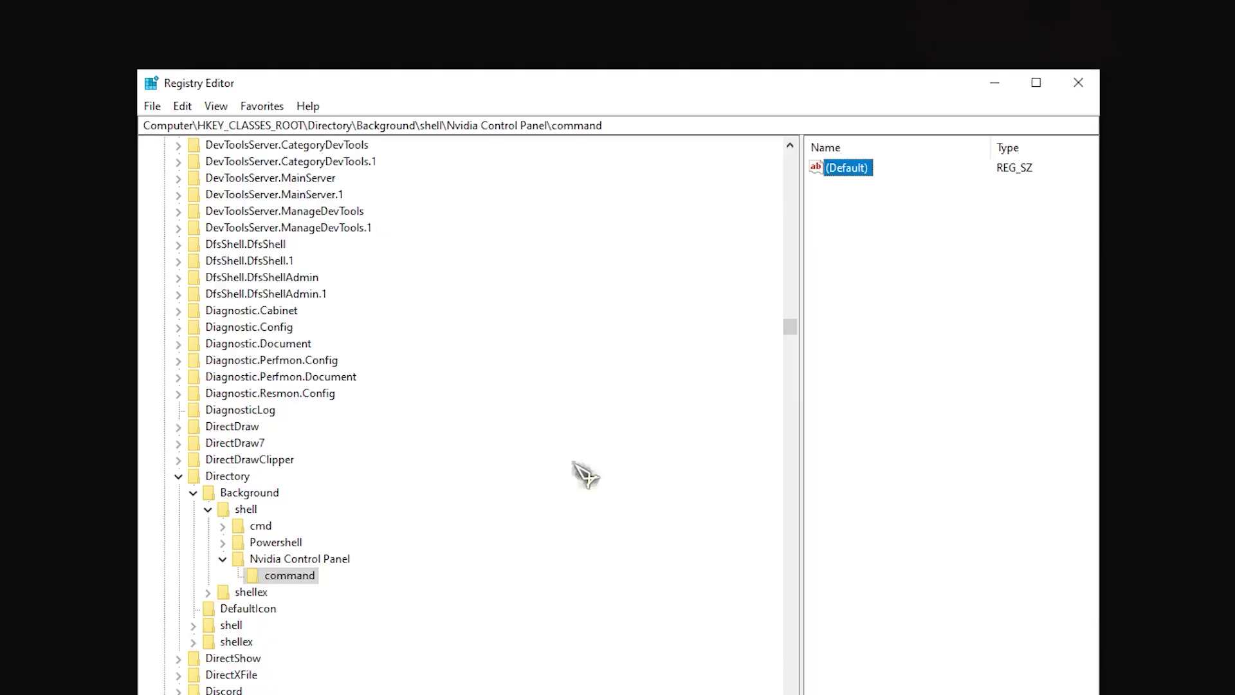
{"action": "left_click", "coordinate": [877, 29]}
{"action": "double_click", "coordinate": [863, 28]}
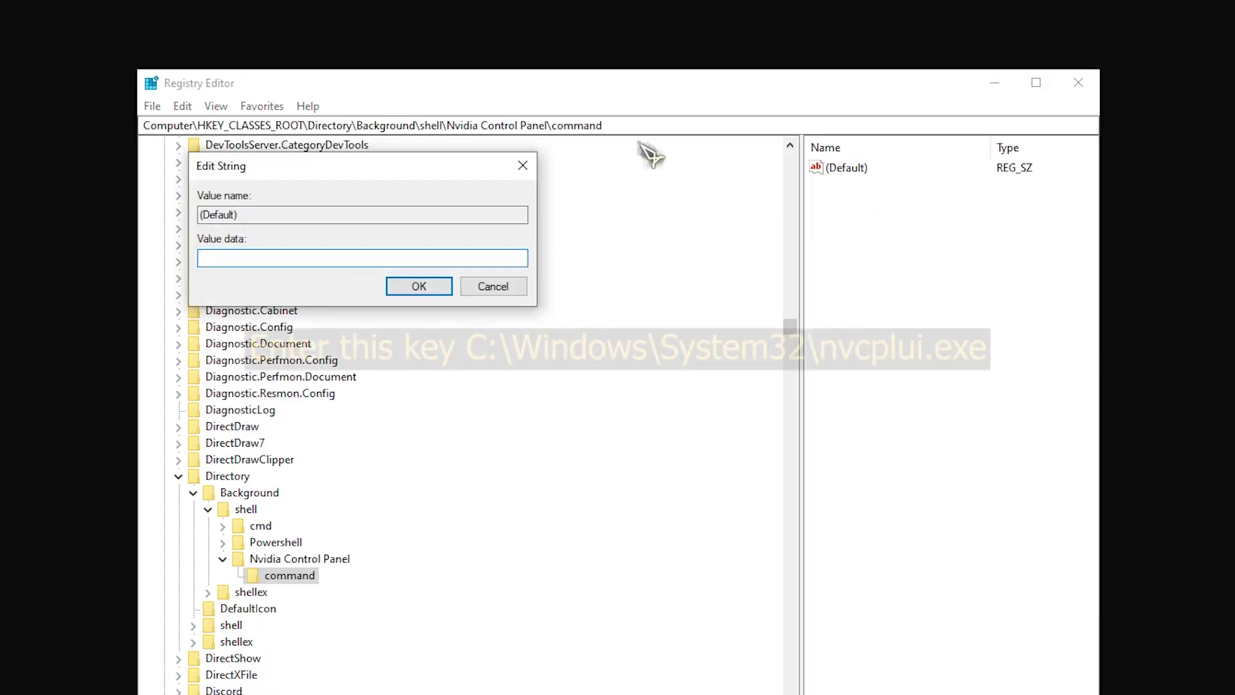
{"action": "type", "text": "C:\\Windows\\System32\\nvcplui.exe"}
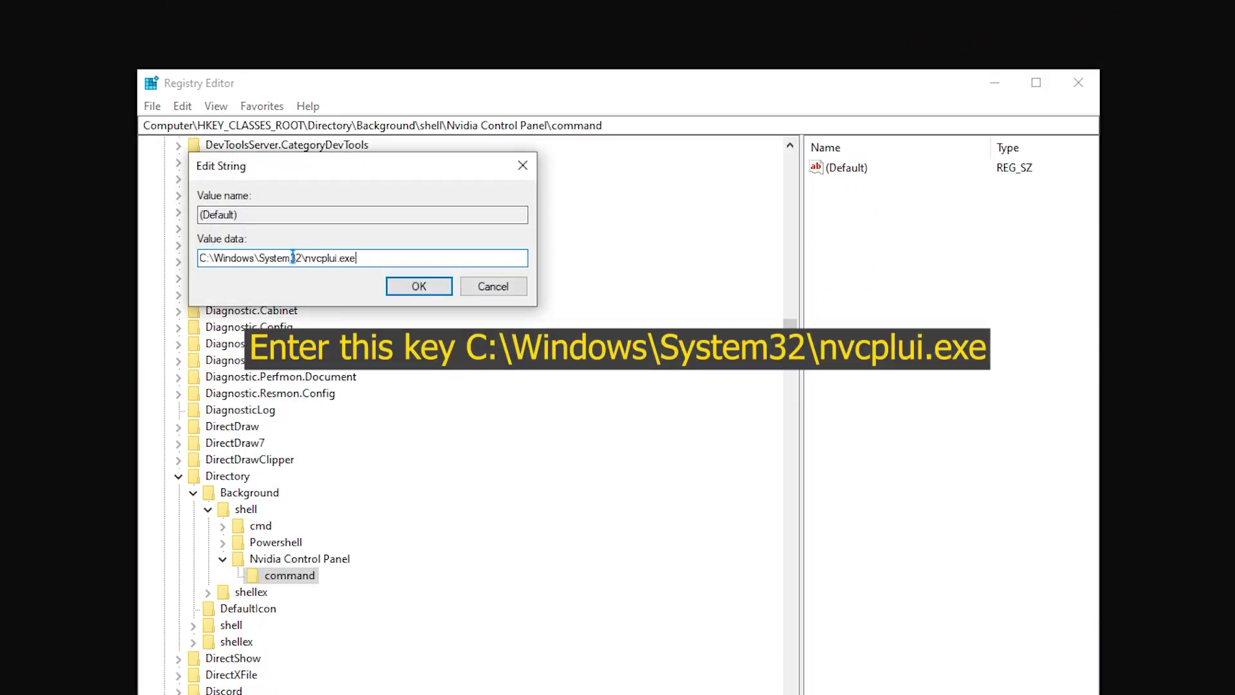
{"action": "left_click", "coordinate": [420, 287]}
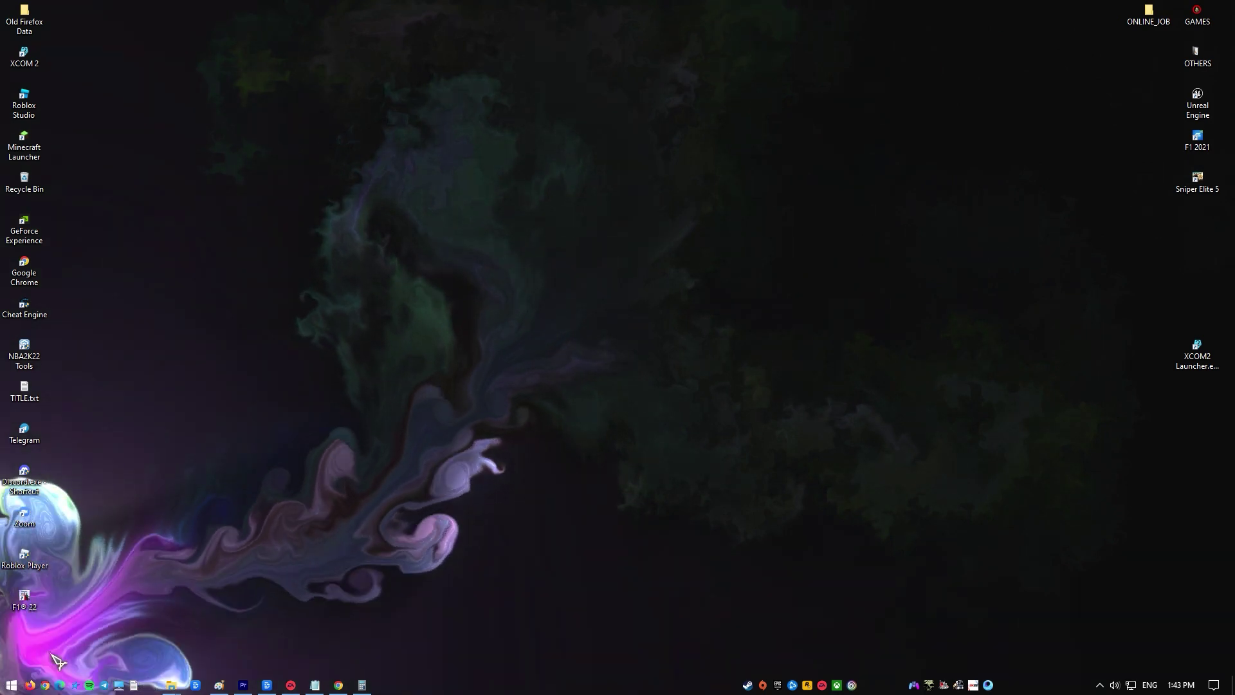
Search 'update' from the Start menu and launch Check for updates in Windows Settings
{"action": "left_click", "coordinate": [14, 685]}
{"action": "type", "text": "update"}
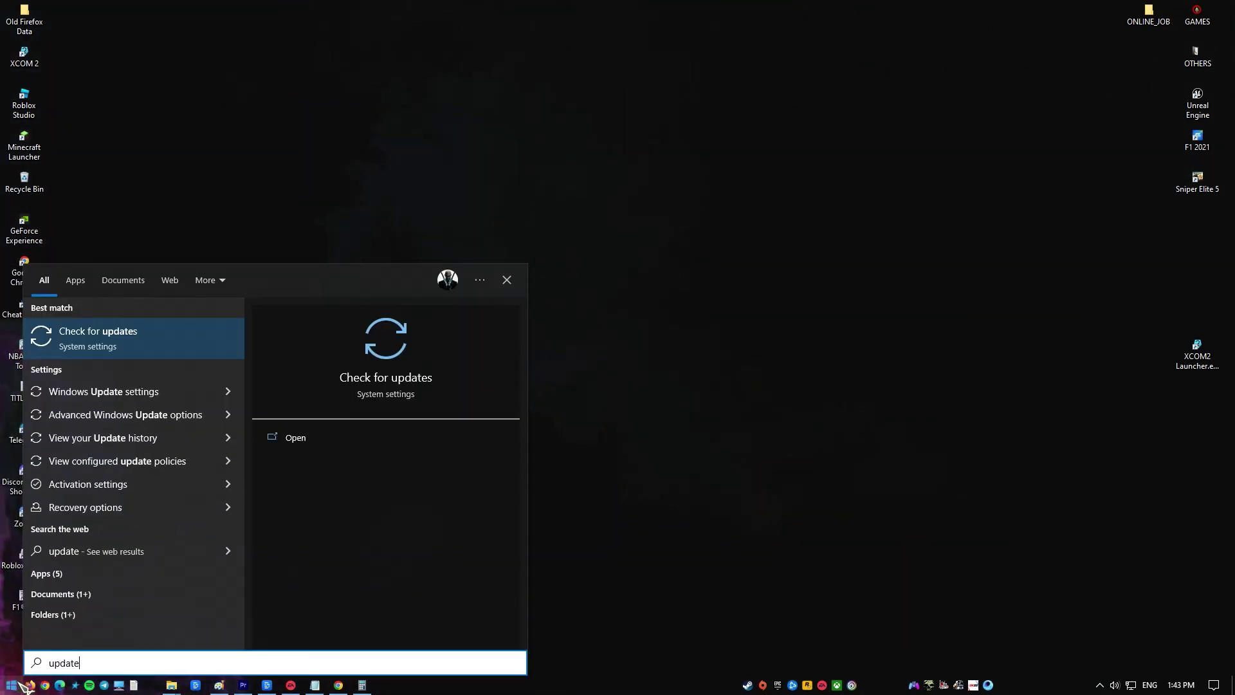
{"action": "key", "text": "Return"}
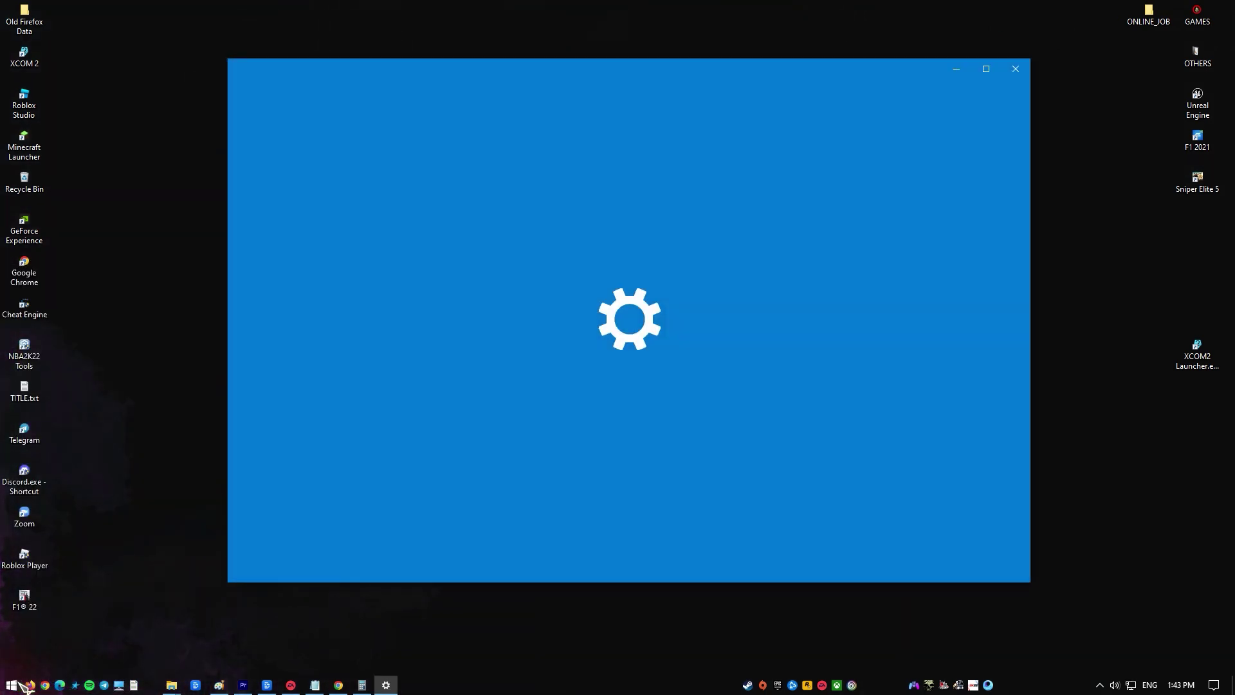